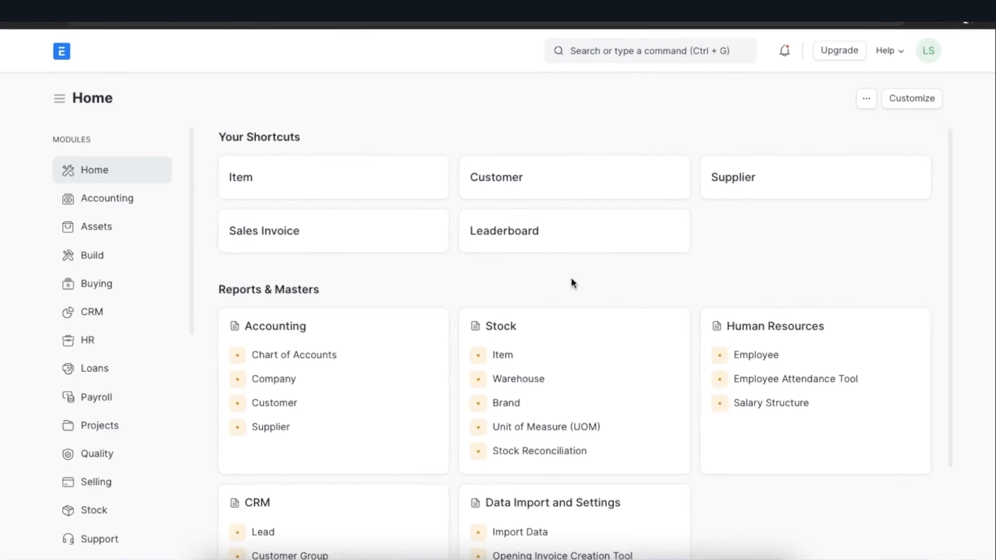
# Find the Putaway Rule list through the global search and start a new putaway rule.
pyautogui.click(607, 51)
pyautogui.write('putawa')
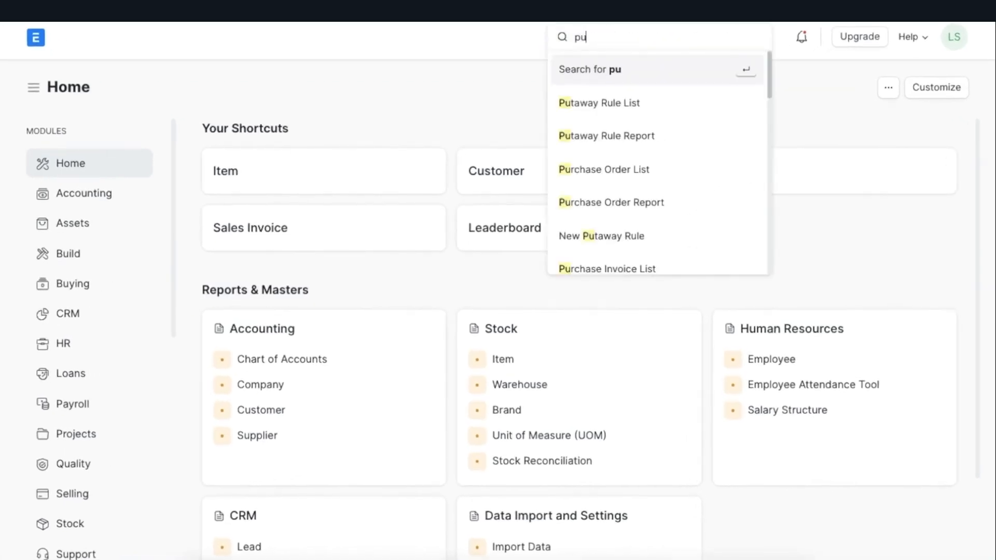
pyautogui.click(624, 115)
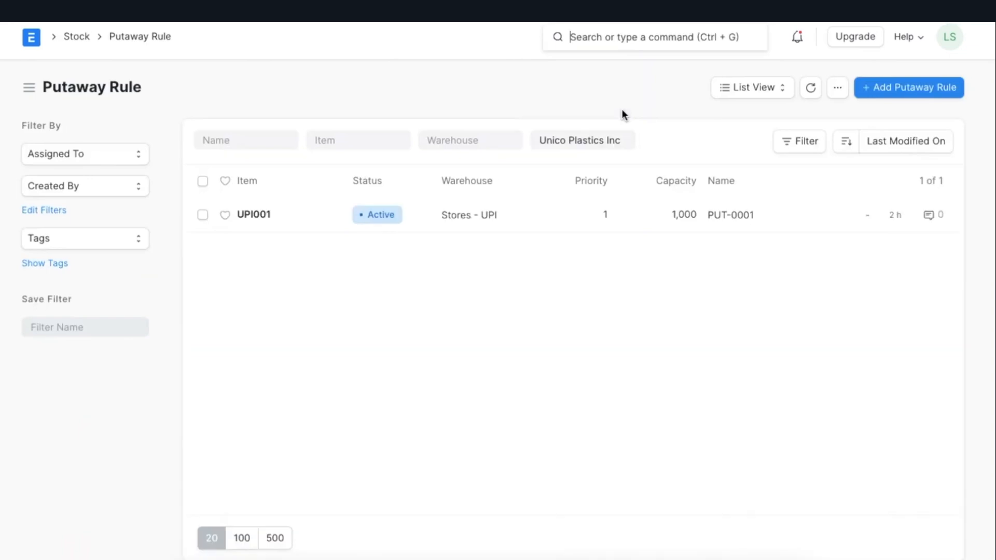
pyautogui.click(897, 92)
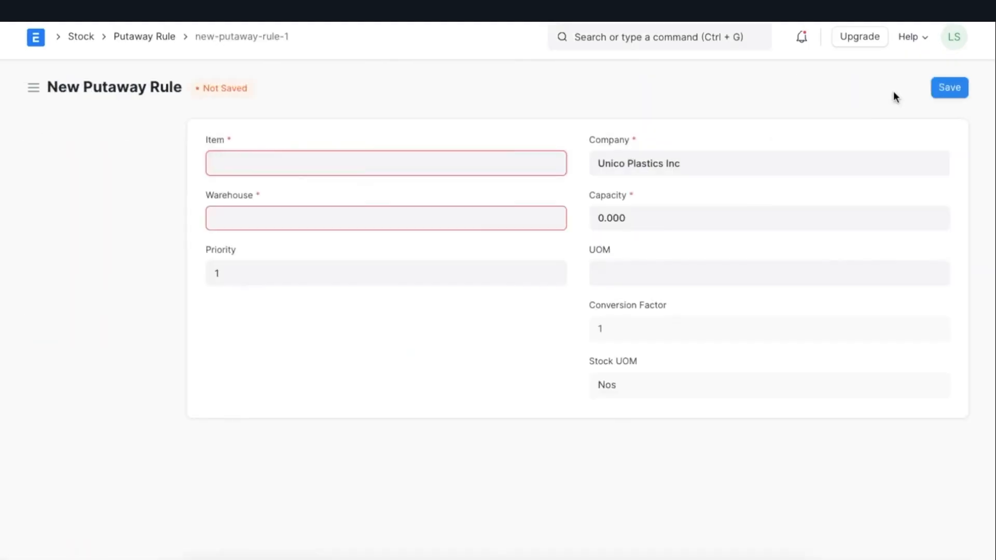
pyautogui.press('Tab')
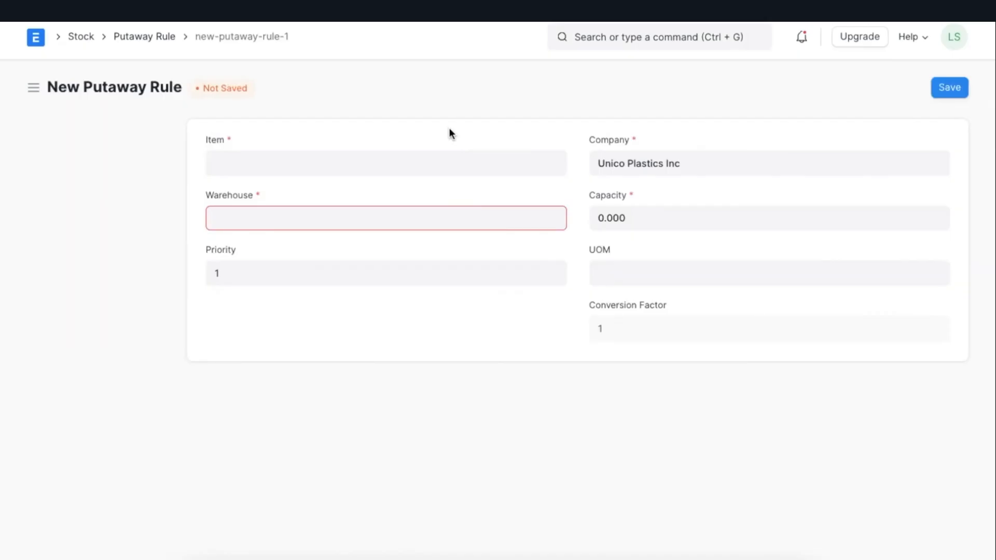
# Set the putaway rule's item to UPI002 (Plastic Chair) and its warehouse to Stores - UPI.
pyautogui.click(391, 163)
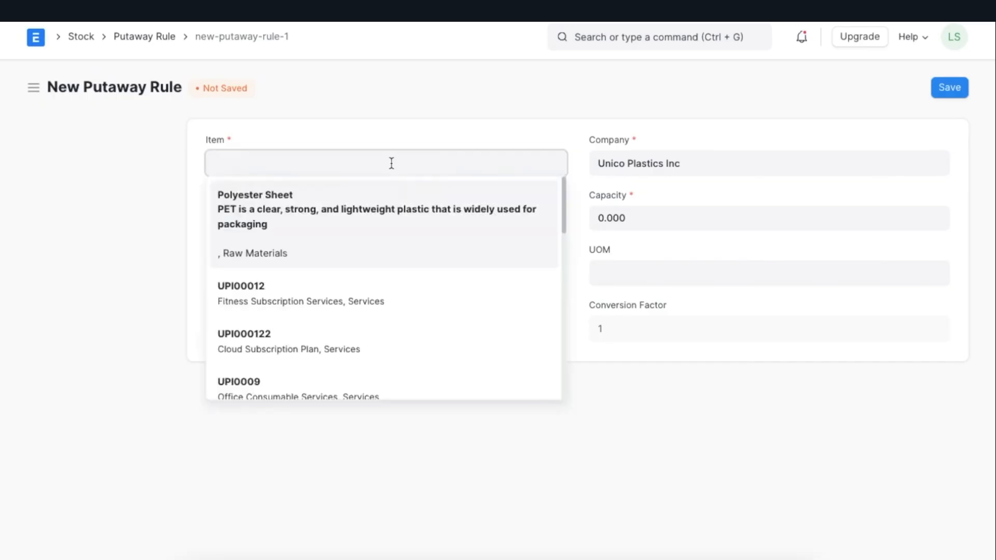
pyautogui.write('2')
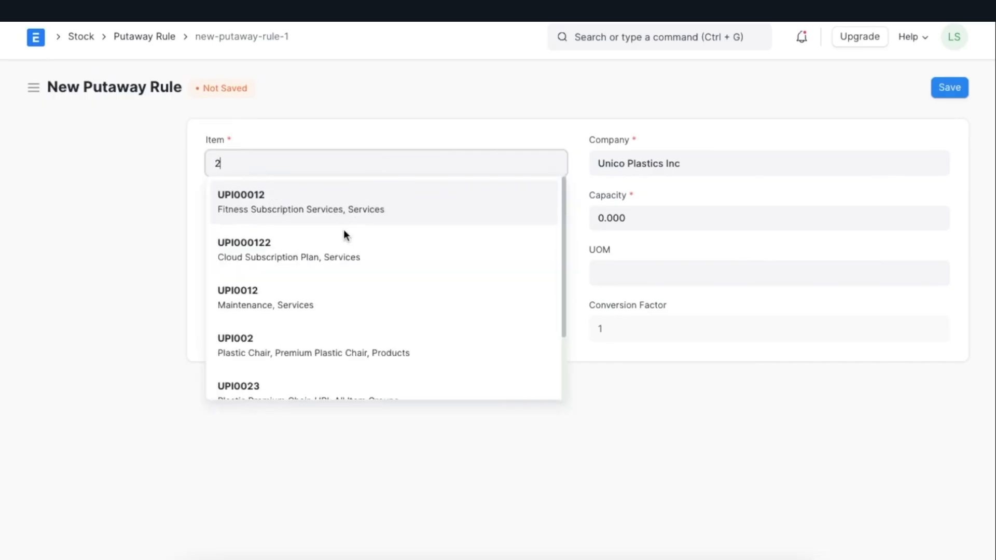
pyautogui.click(325, 344)
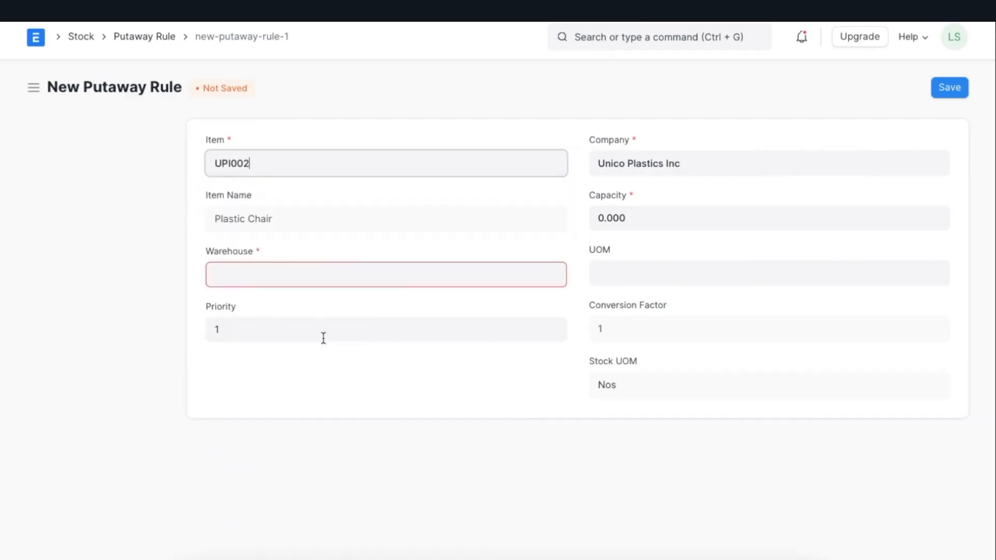
pyautogui.click(349, 274)
pyautogui.write('sto')
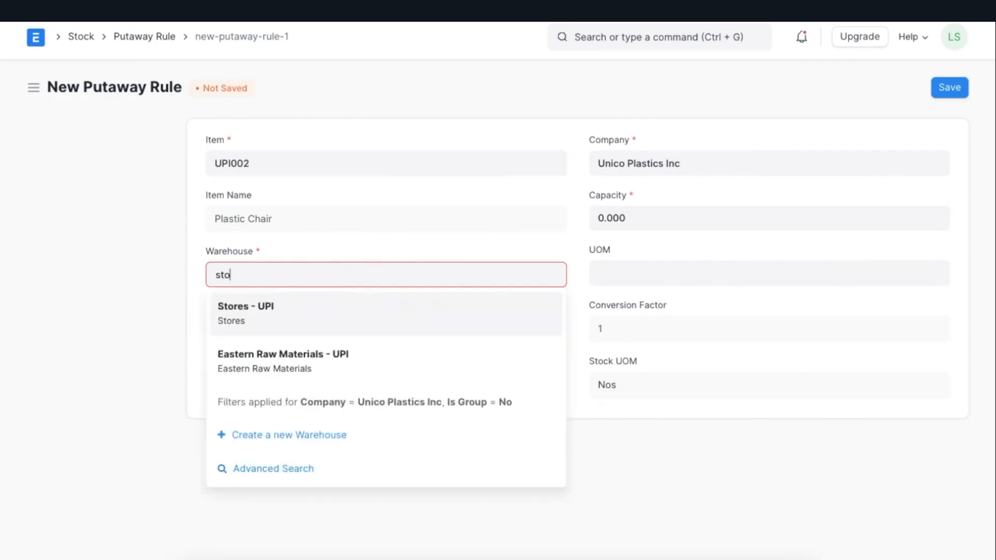
pyautogui.click(350, 310)
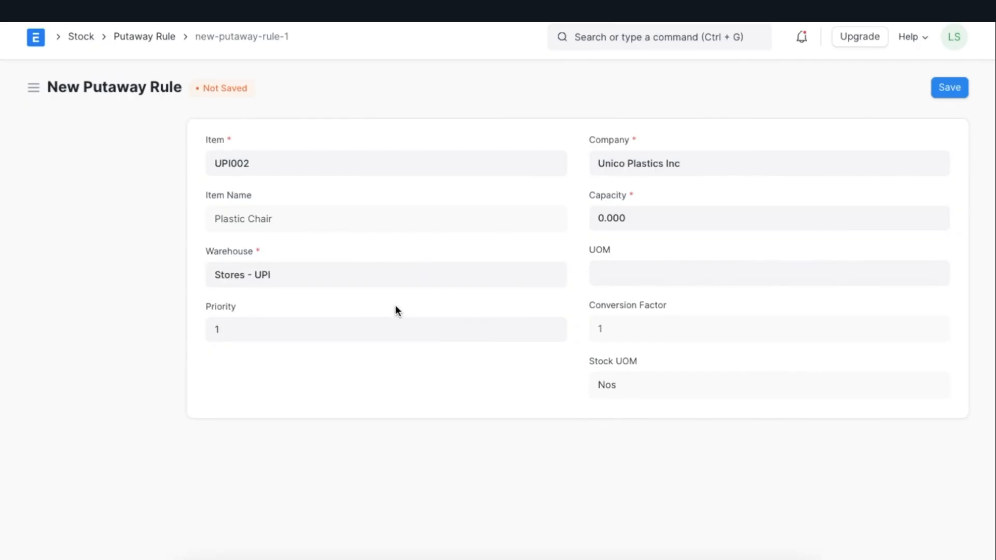
# Set the putaway rule's capacity to 600 and its UOM to Nos.
pyautogui.click(634, 222)
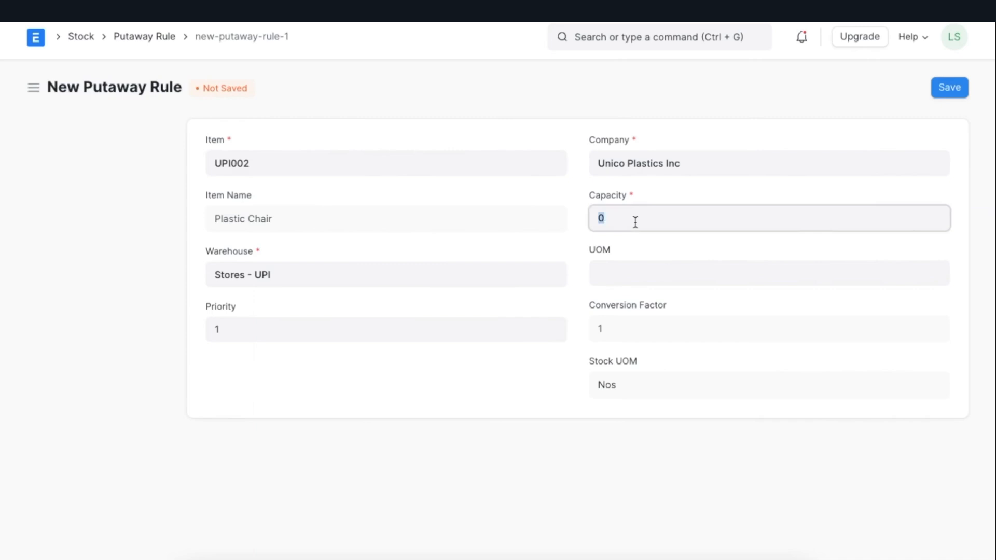
pyautogui.write('600')
pyautogui.click(631, 271)
pyautogui.write('N')
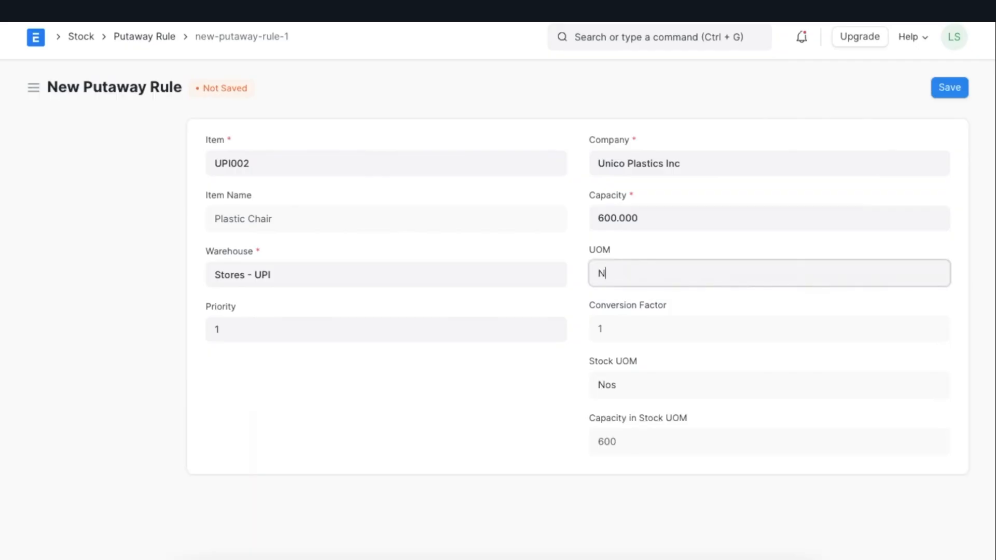
pyautogui.write('os')
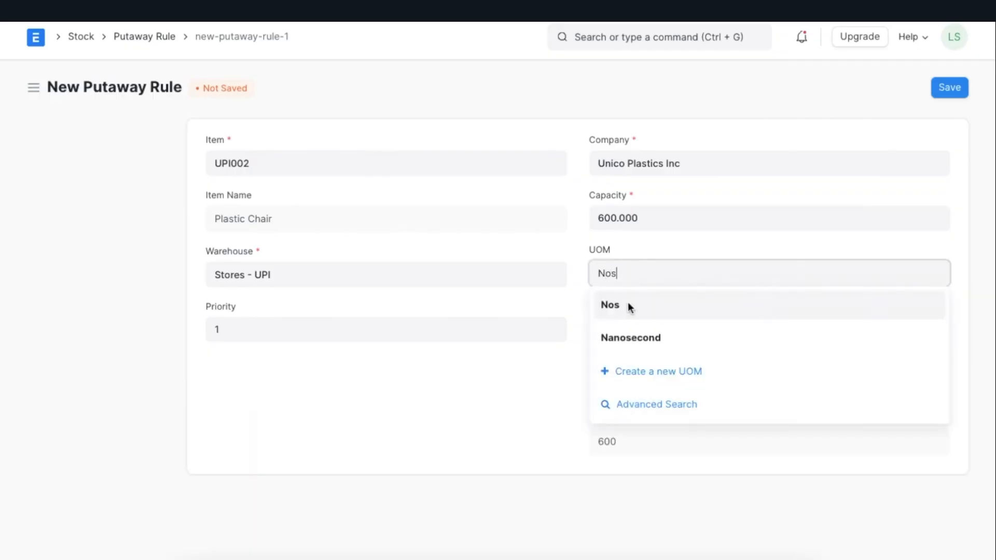
pyautogui.click(627, 302)
pyautogui.click(581, 293)
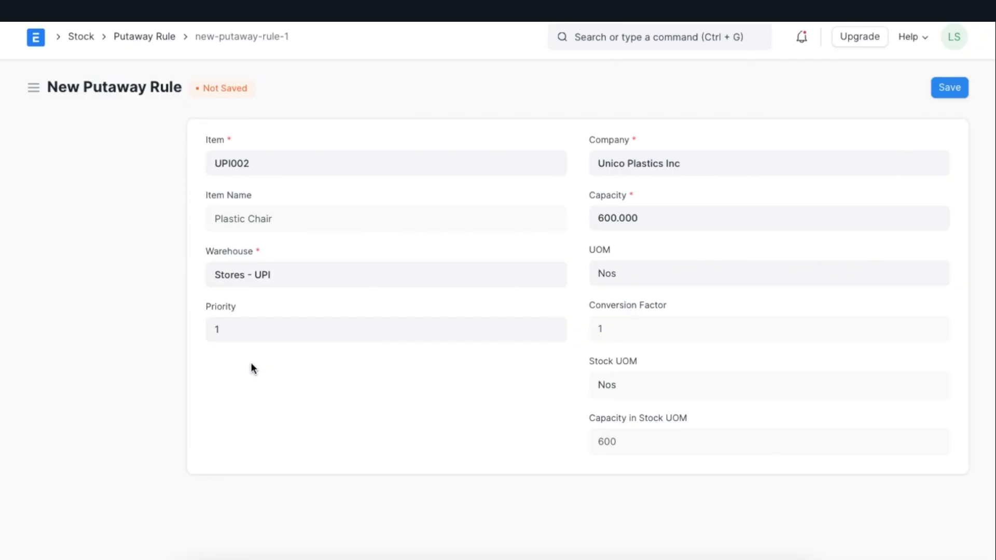
# Save the new putaway rule, try its Disable option, and save the rule again with Disable off.
pyautogui.click(949, 88)
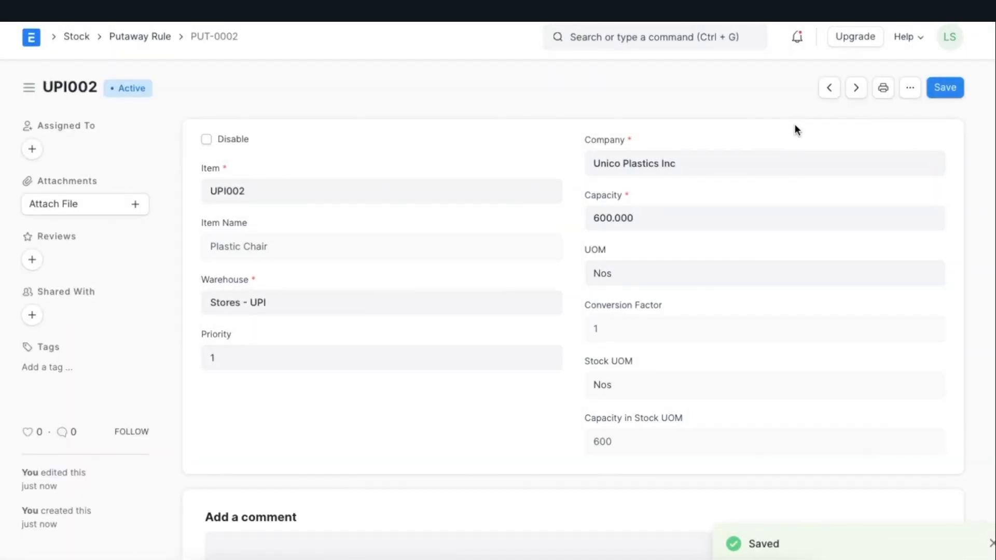
pyautogui.click(209, 139)
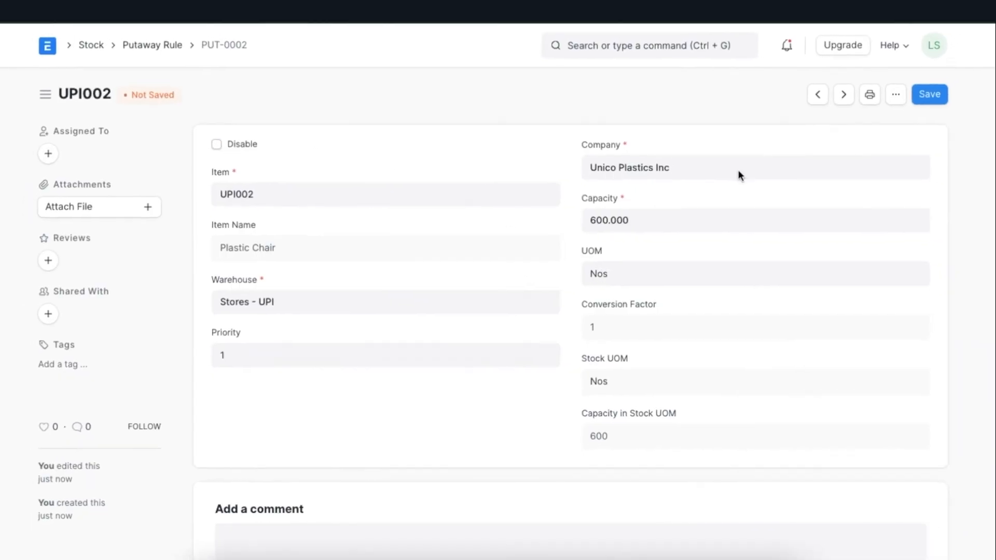
pyautogui.click(930, 93)
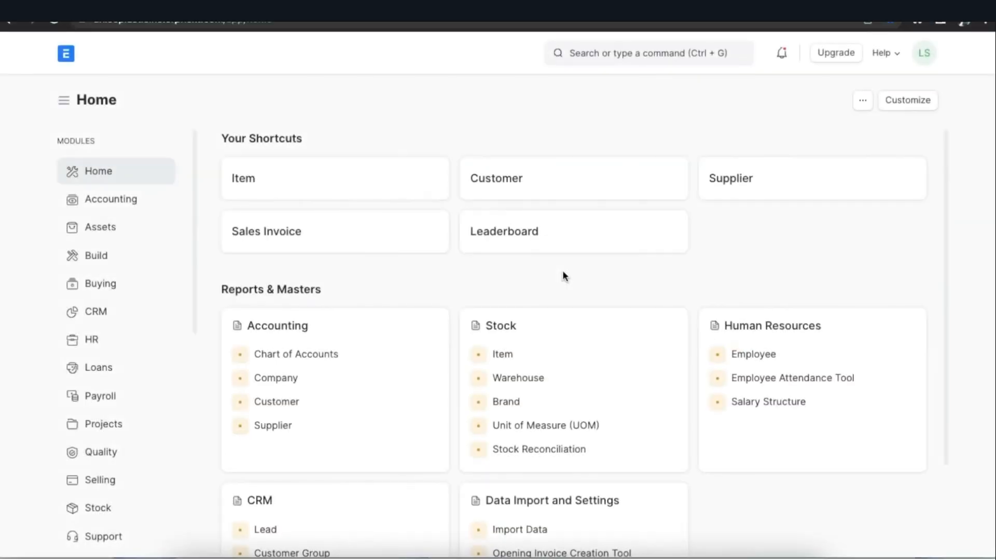
# Open the Dexton Inc. purchase order dated 07-12-2022 from the Purchase Order list and review its items table.
pyautogui.click(604, 54)
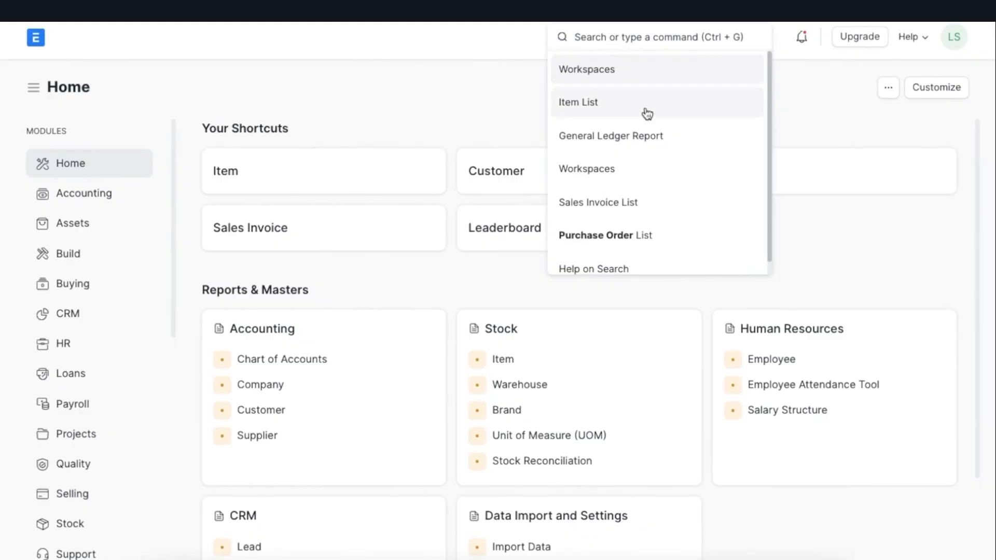
pyautogui.click(673, 236)
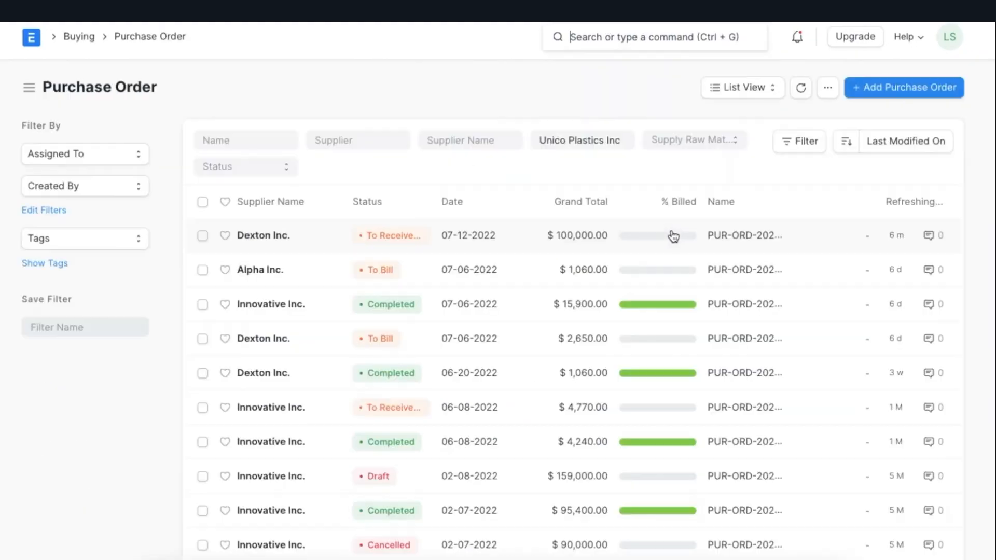
pyautogui.click(259, 237)
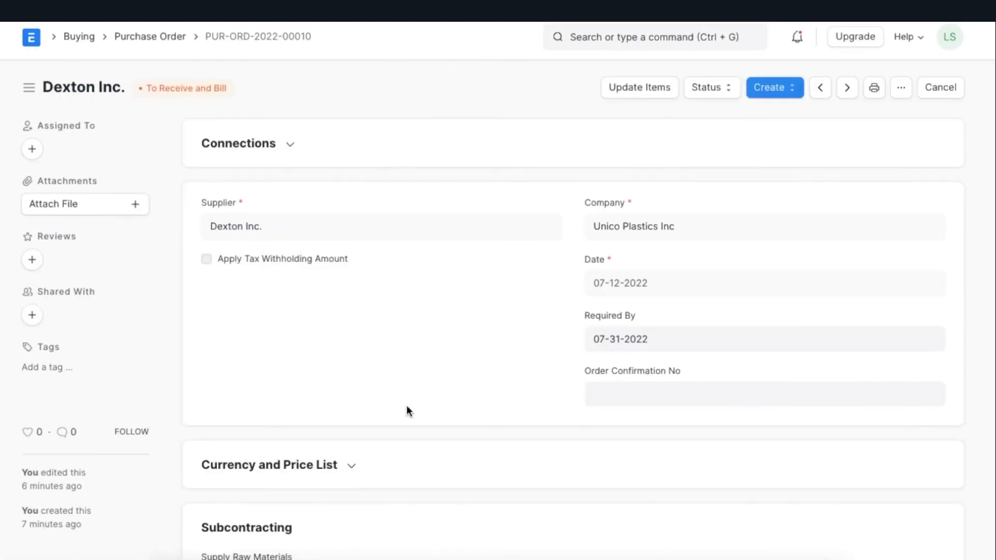
pyautogui.scroll(-10, 406, 405)
pyautogui.scroll(3, 406, 405)
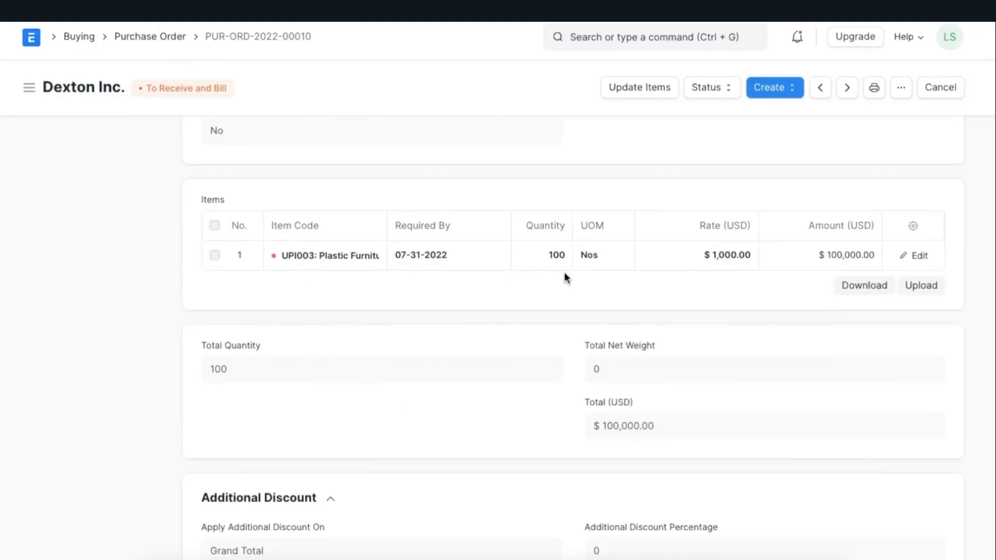
pyautogui.scroll(7, 565, 272)
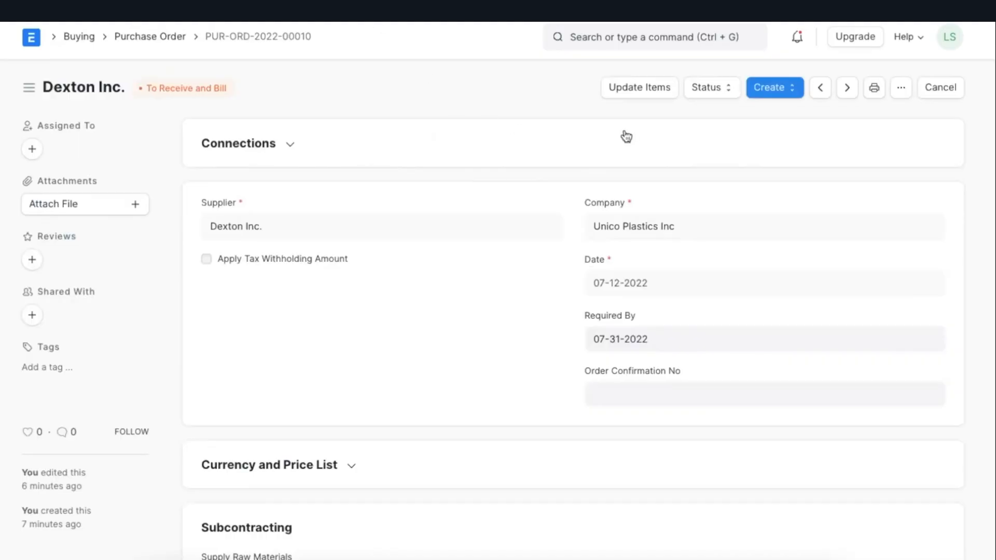
# Create a purchase receipt from the Dexton Inc. purchase order and enable Apply Putaway Rule on it.
pyautogui.click(796, 89)
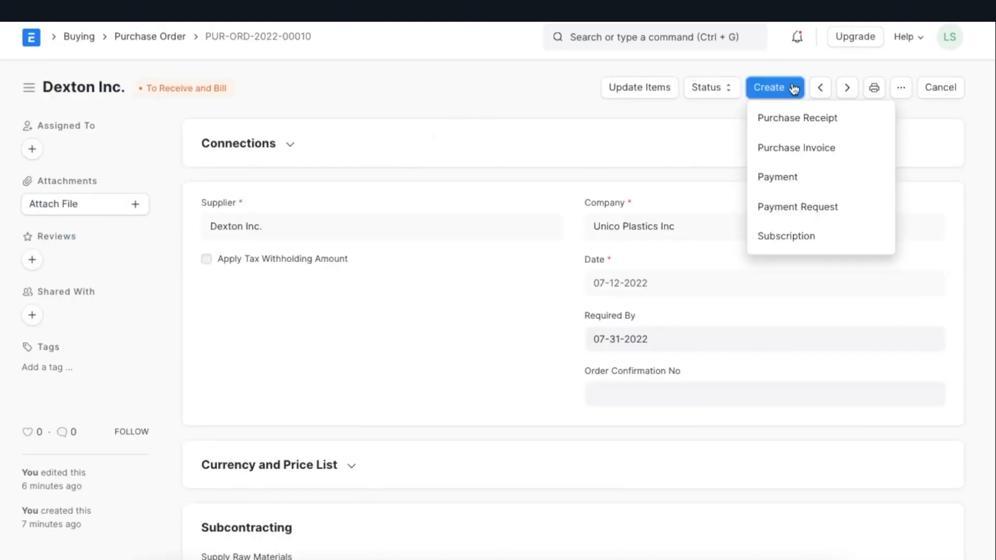
pyautogui.click(858, 118)
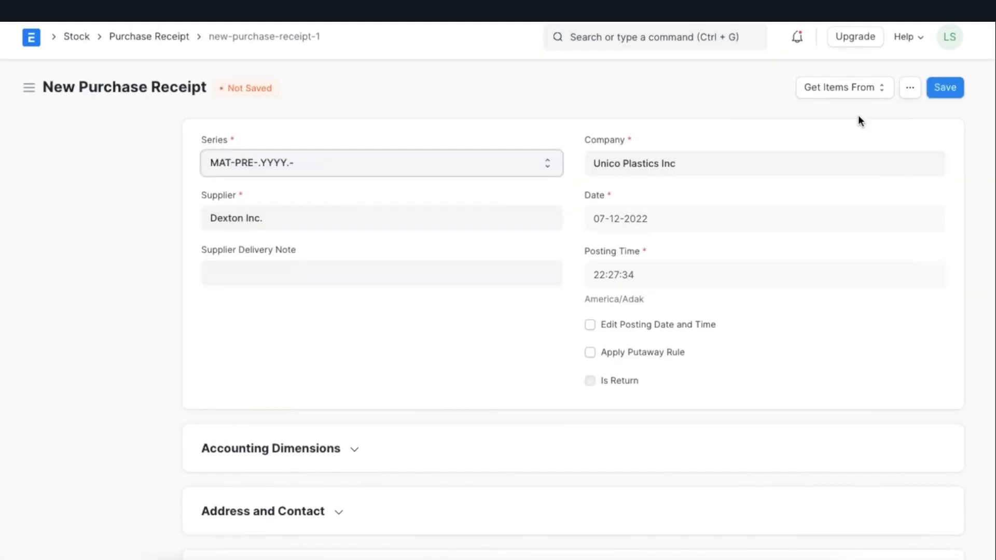
pyautogui.scroll(-1, 704, 383)
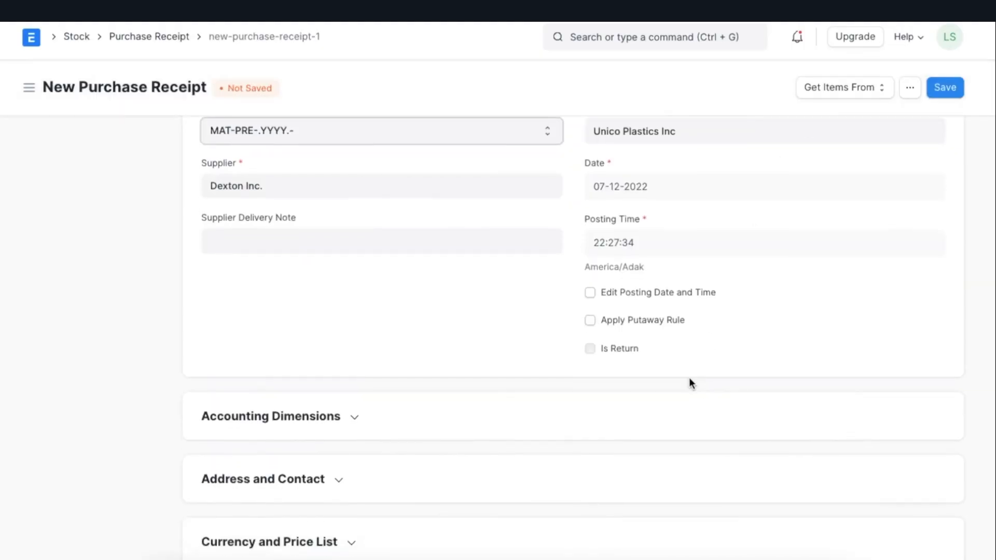
pyautogui.click(590, 320)
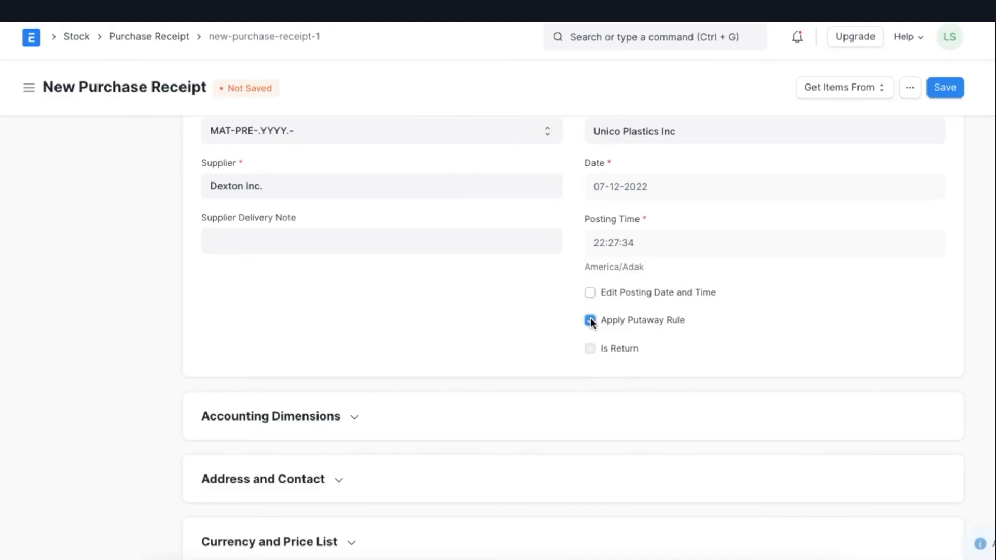
# Examine how the receipt's items are split and check the first row's accepted warehouse and putaway rule.
pyautogui.scroll(-7, 566, 380)
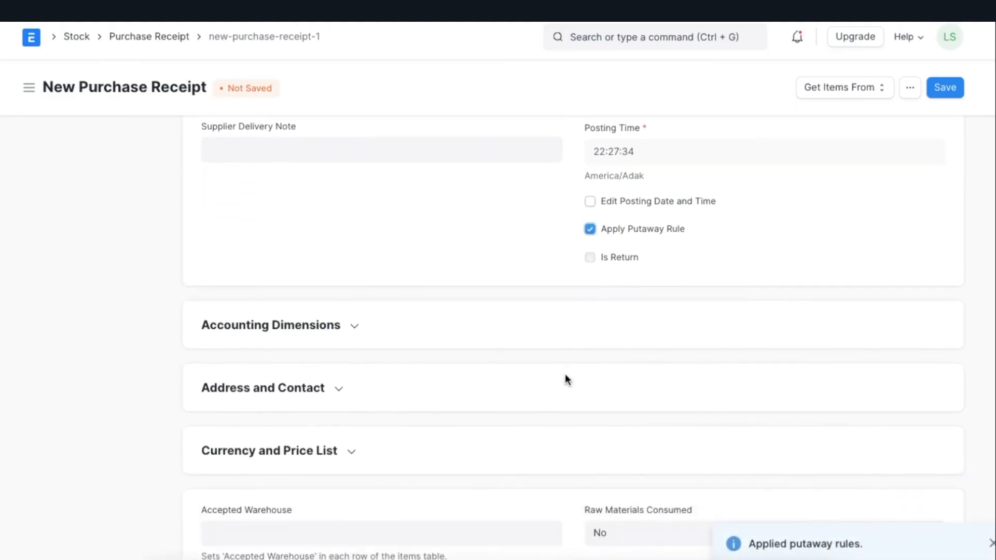
pyautogui.scroll(-3, 567, 380)
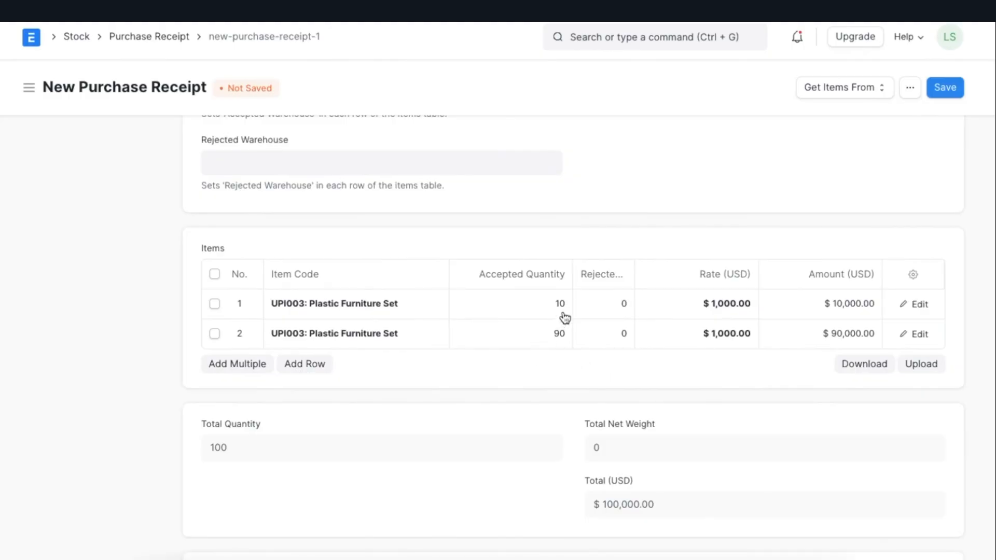
pyautogui.click(915, 304)
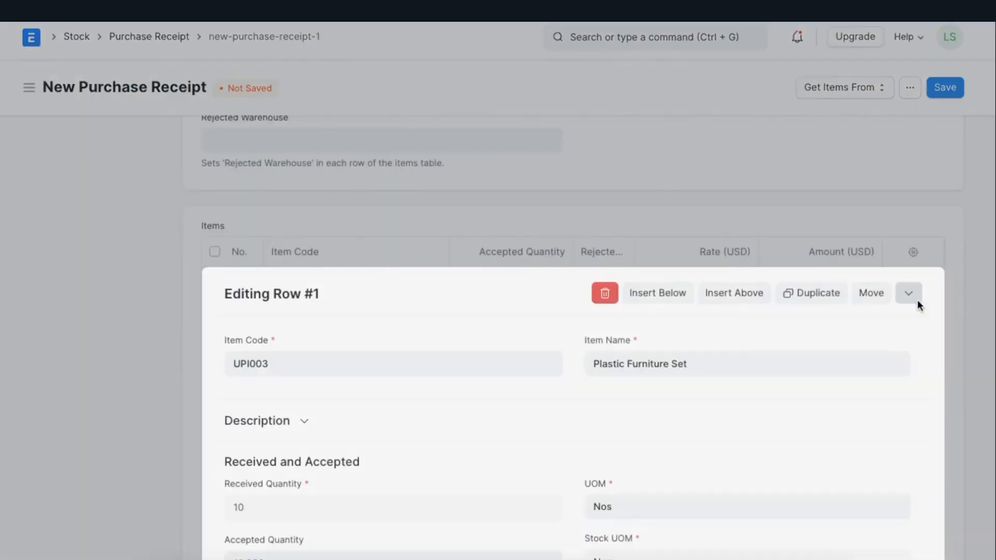
pyautogui.scroll(-10, 376, 446)
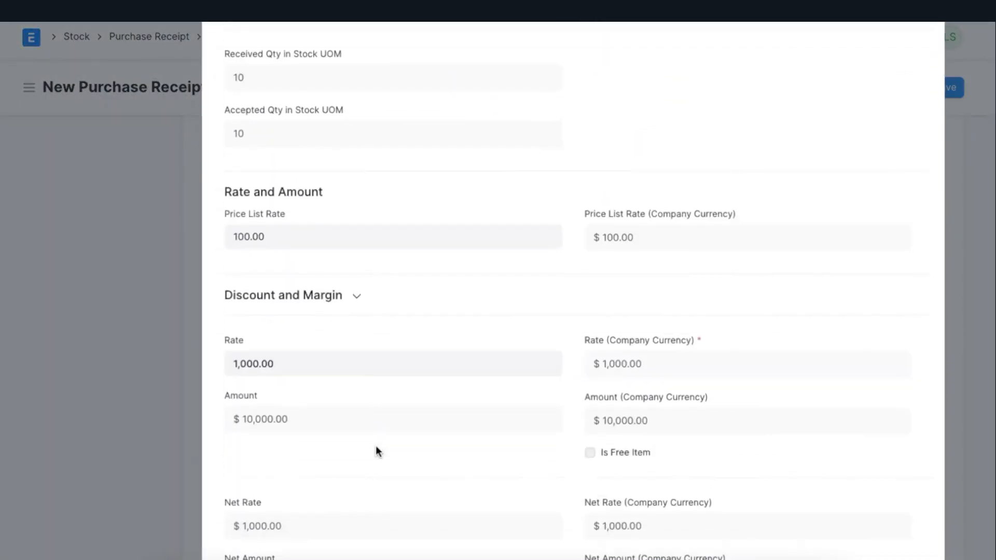
pyautogui.scroll(-4, 376, 447)
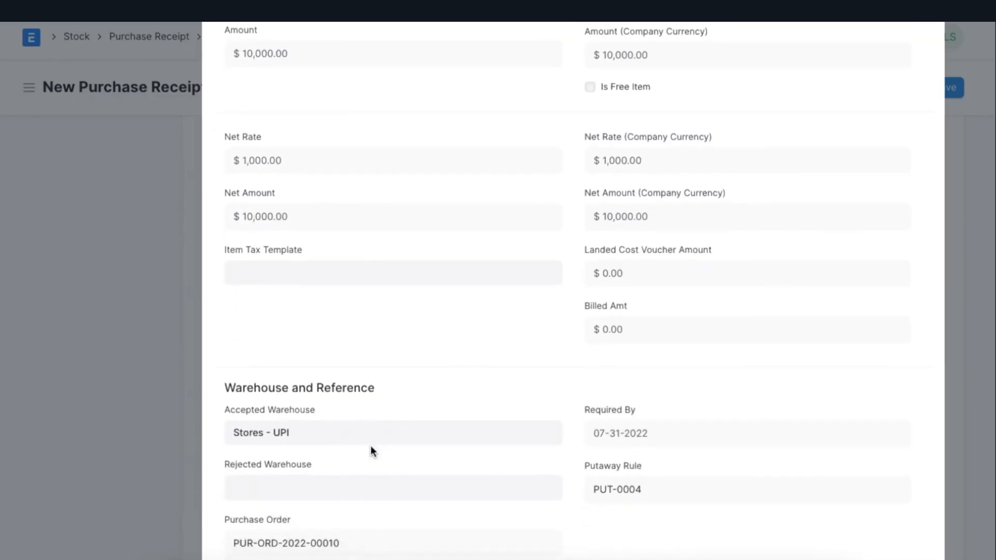
pyautogui.click(154, 383)
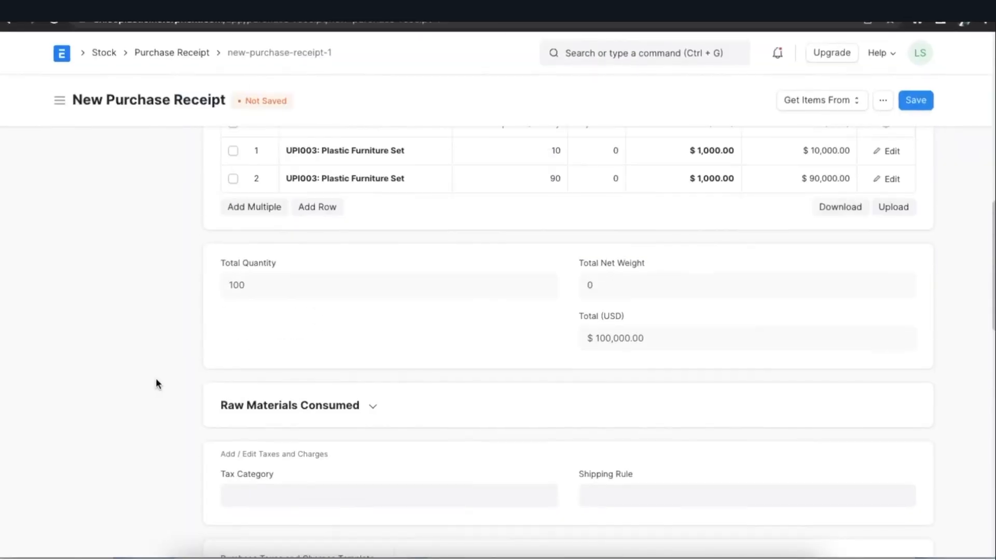
pyautogui.scroll(3, 465, 337)
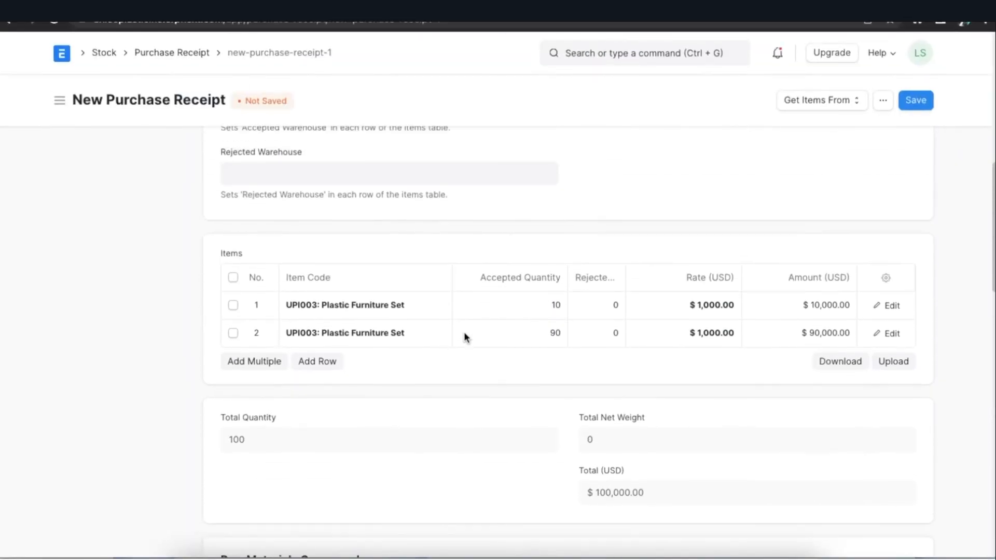
# Save the purchase receipt and submit it permanently.
pyautogui.scroll(8, 644, 278)
pyautogui.click(922, 101)
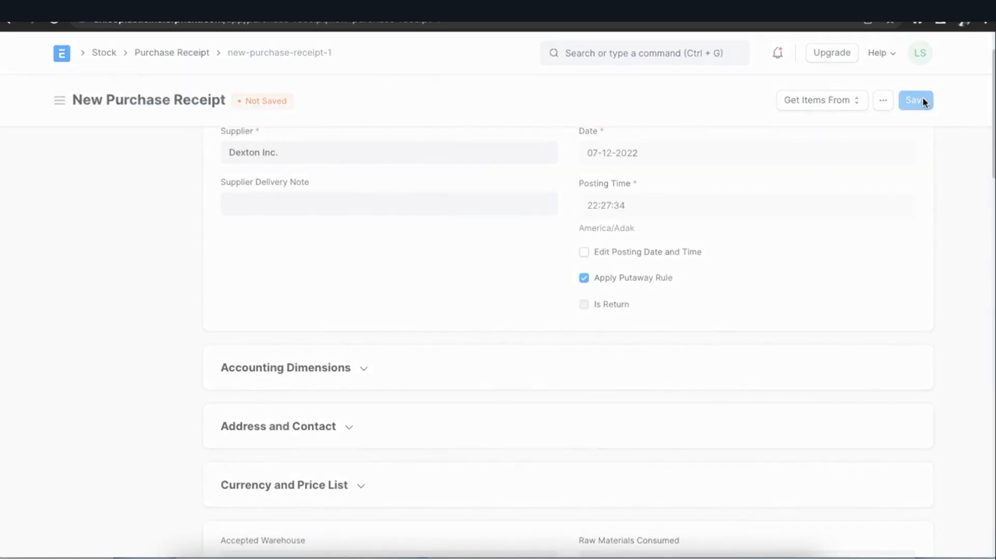
pyautogui.click(921, 100)
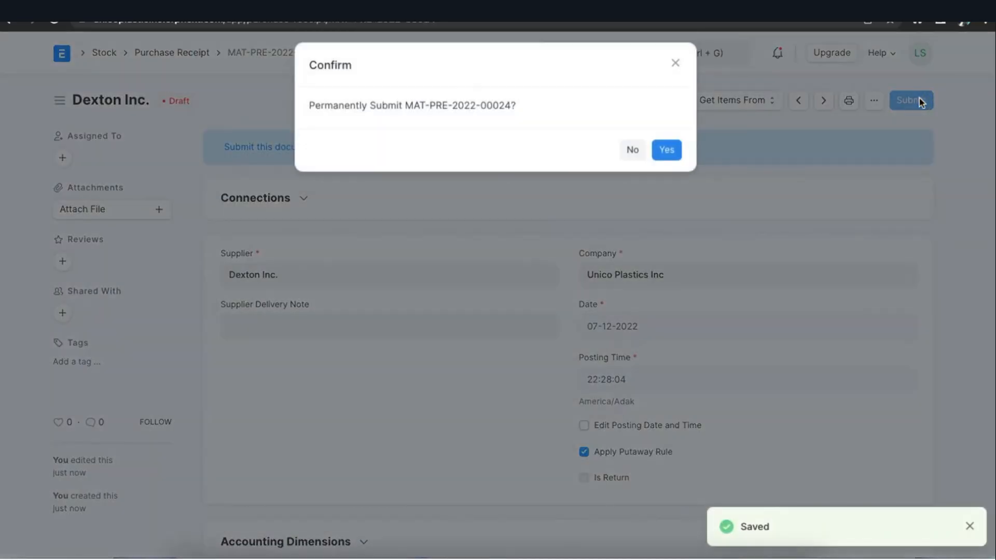
pyautogui.click(667, 159)
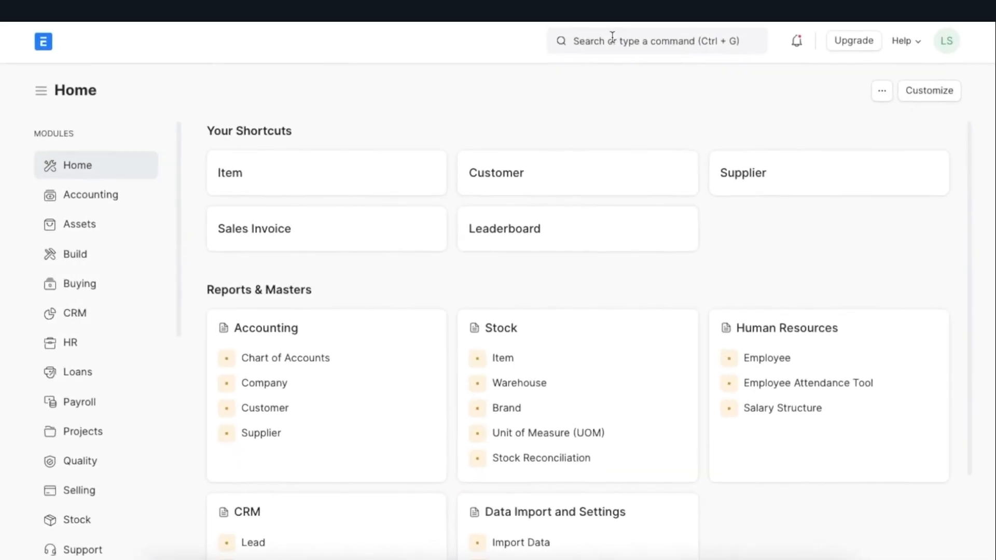
# Find and open the Warehouse Capacity Summary for Unico Plastics Inc.
pyautogui.click(612, 37)
pyautogui.write('wareho')
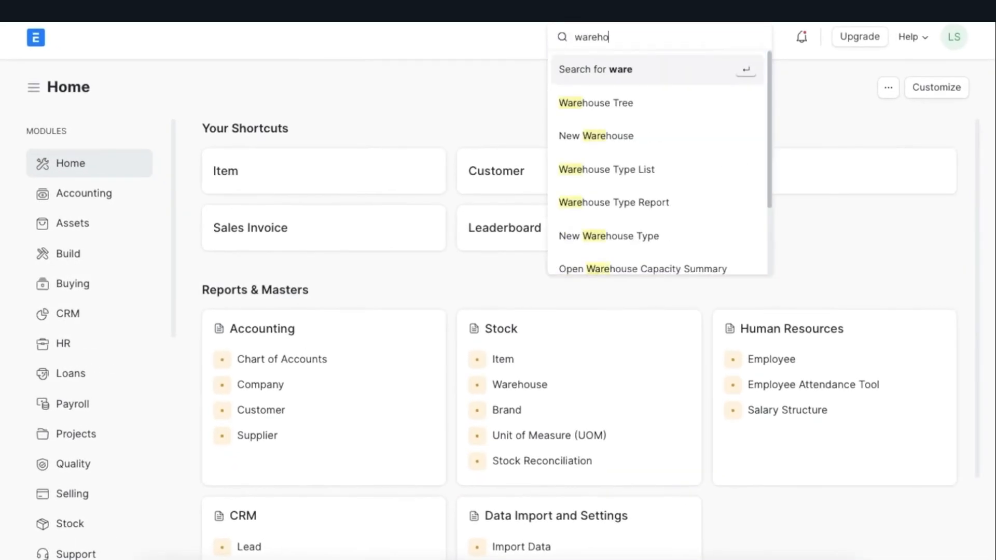
pyautogui.write('use c')
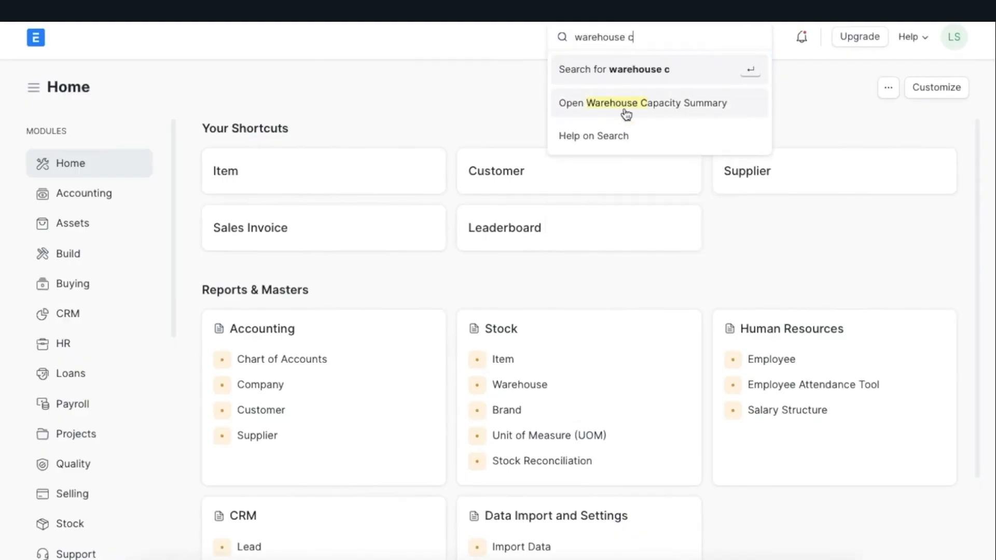
pyautogui.click(668, 105)
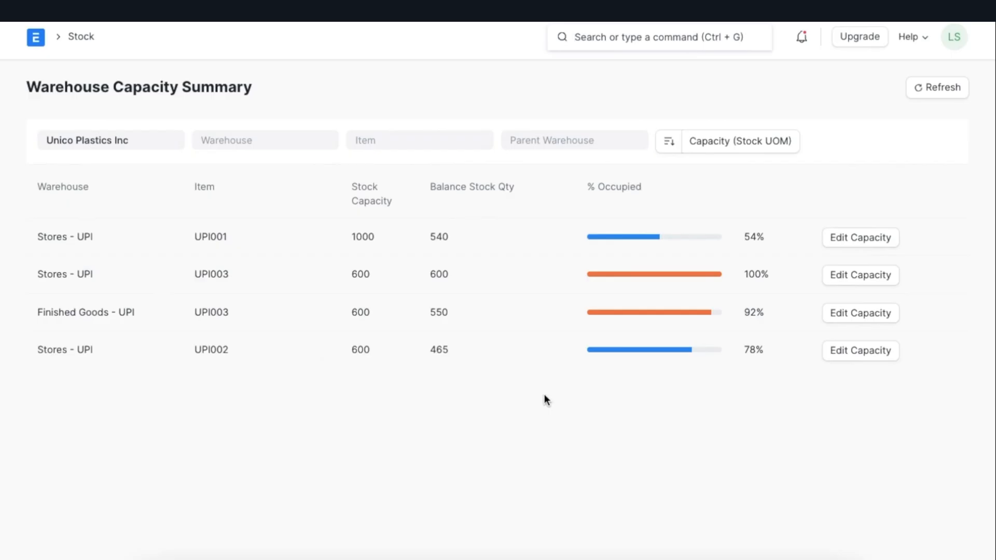
# Set the capacity of item UPI003 in Stores - UPI to 700, save the putaway rule, and refresh the capacity summary.
pyautogui.click(847, 276)
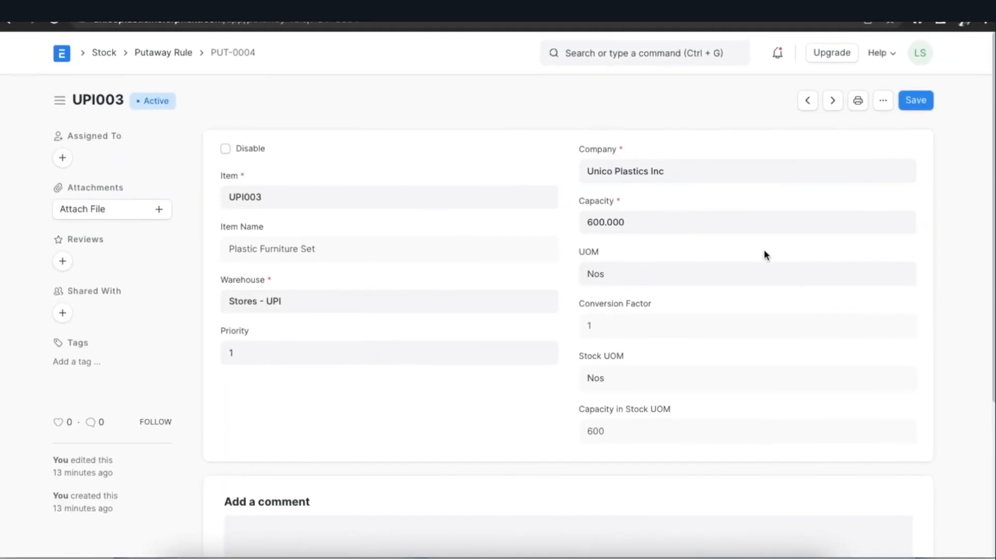
pyautogui.click(660, 221)
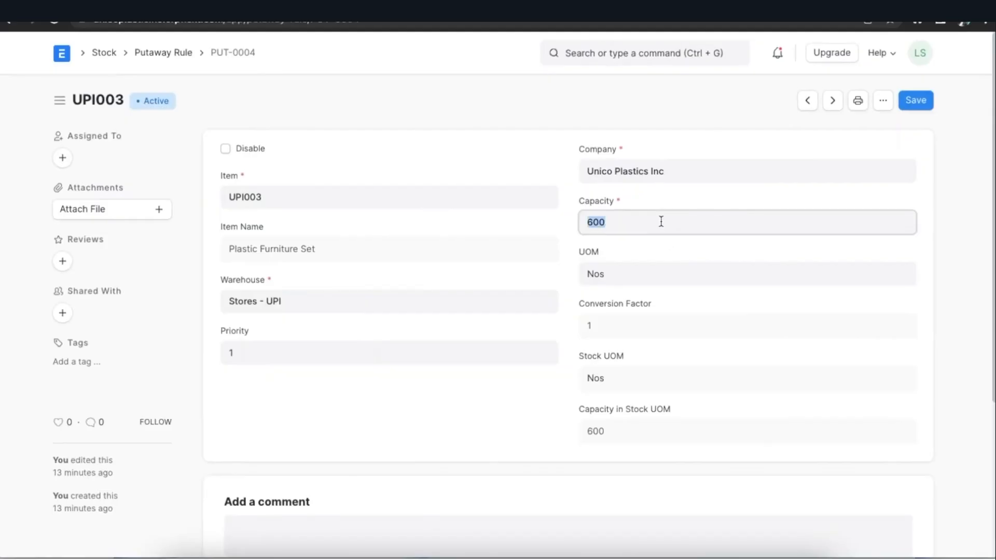
pyautogui.write('700')
pyautogui.click(921, 99)
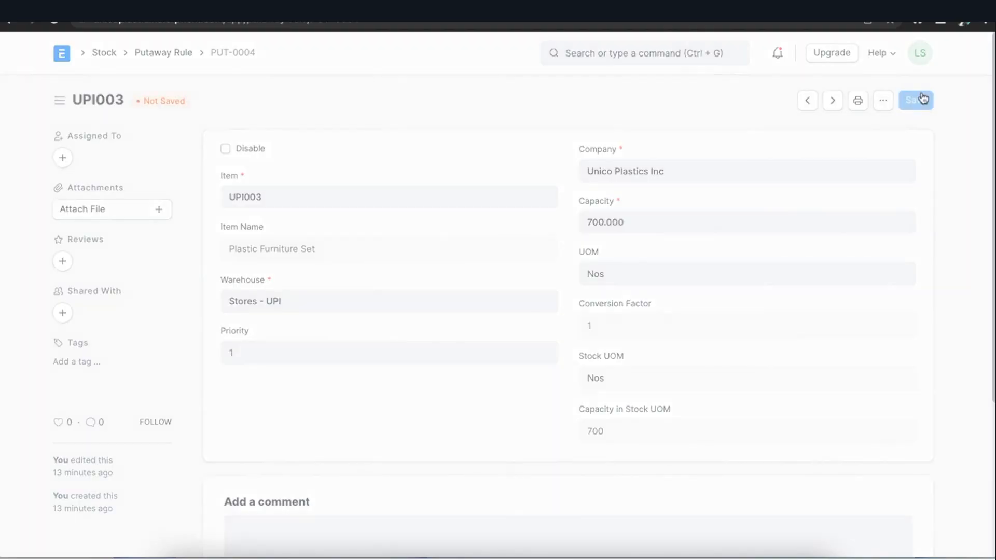
pyautogui.click(8, 21)
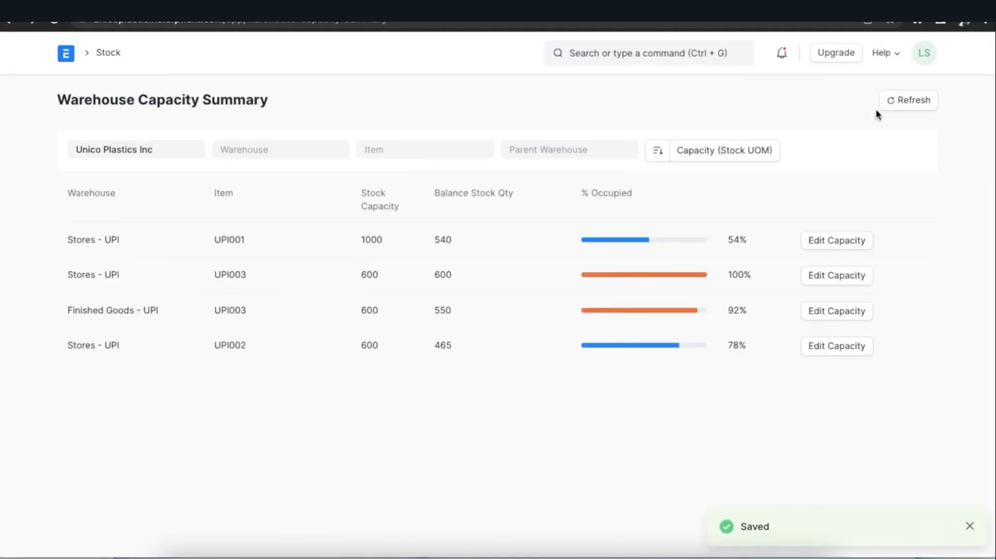
pyautogui.click(907, 100)
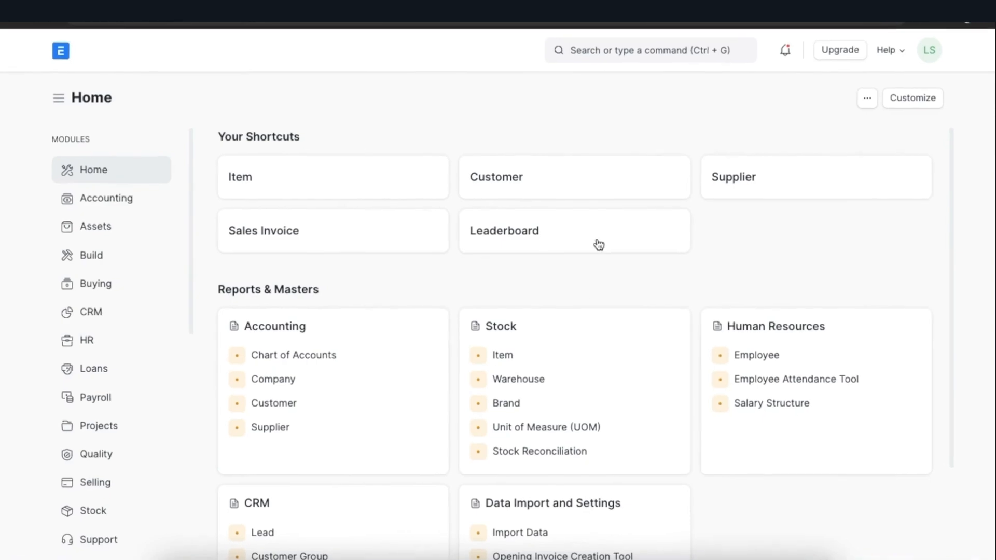
# Open the $10,000.00 Fulher Plastics sales order from the Sales Order list and create a pick list from it.
pyautogui.click(614, 54)
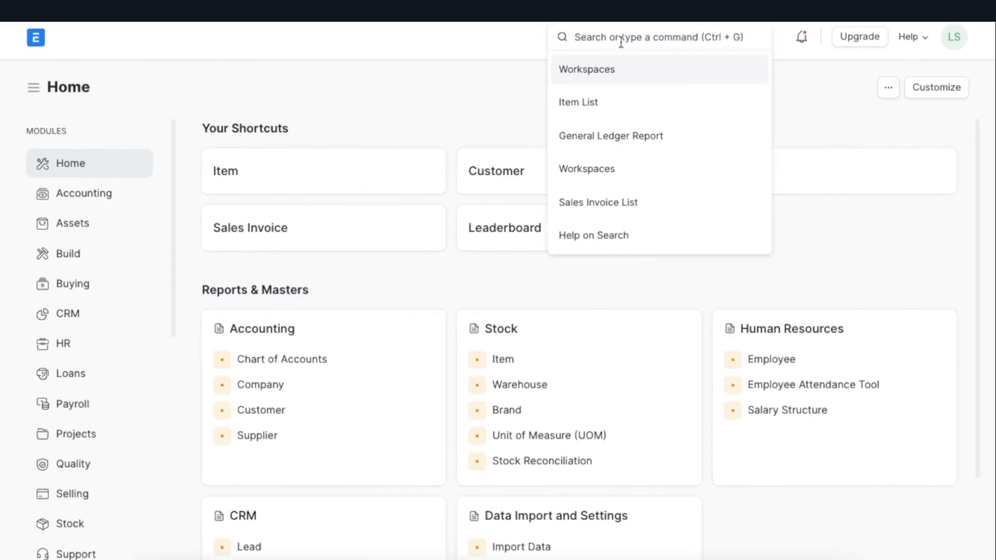
pyautogui.write('sa')
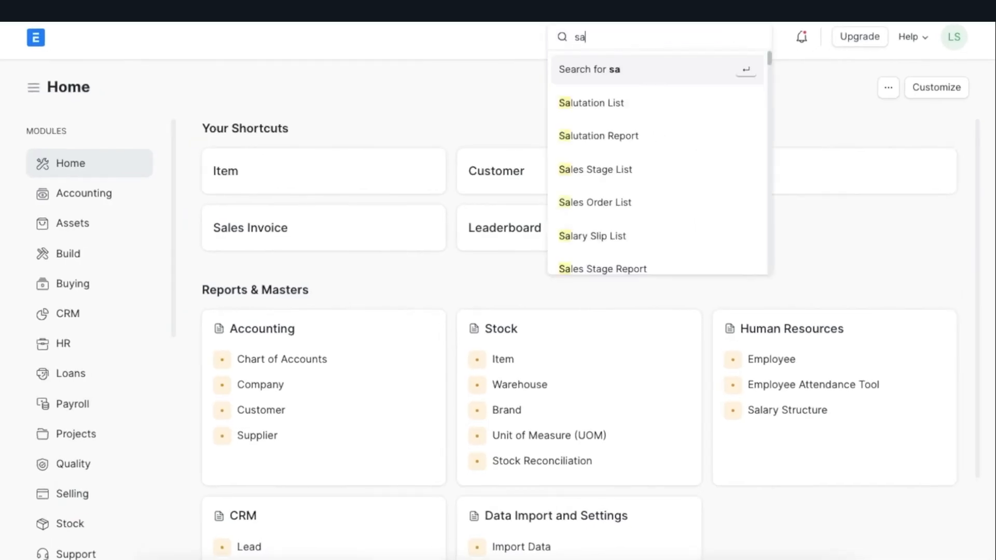
pyautogui.write('les orde')
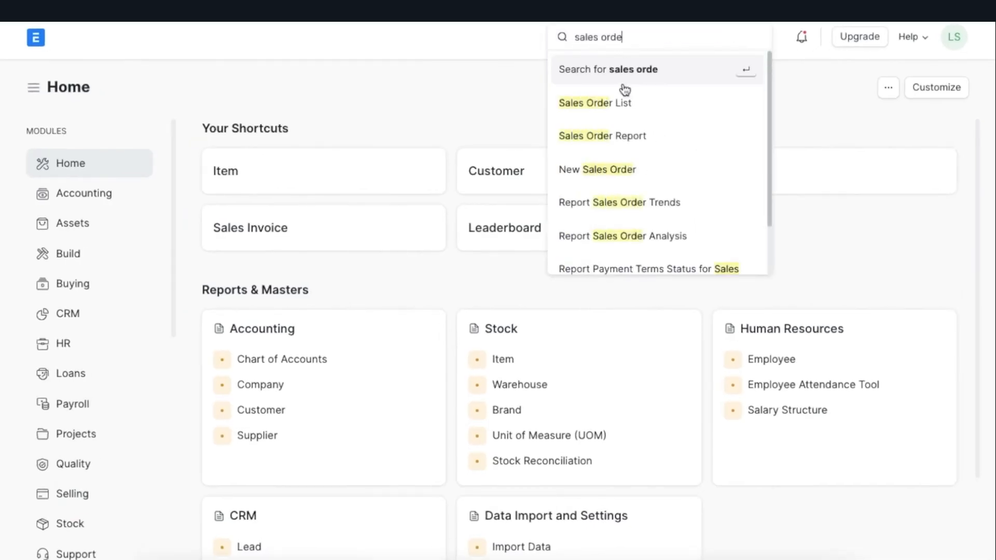
pyautogui.click(628, 96)
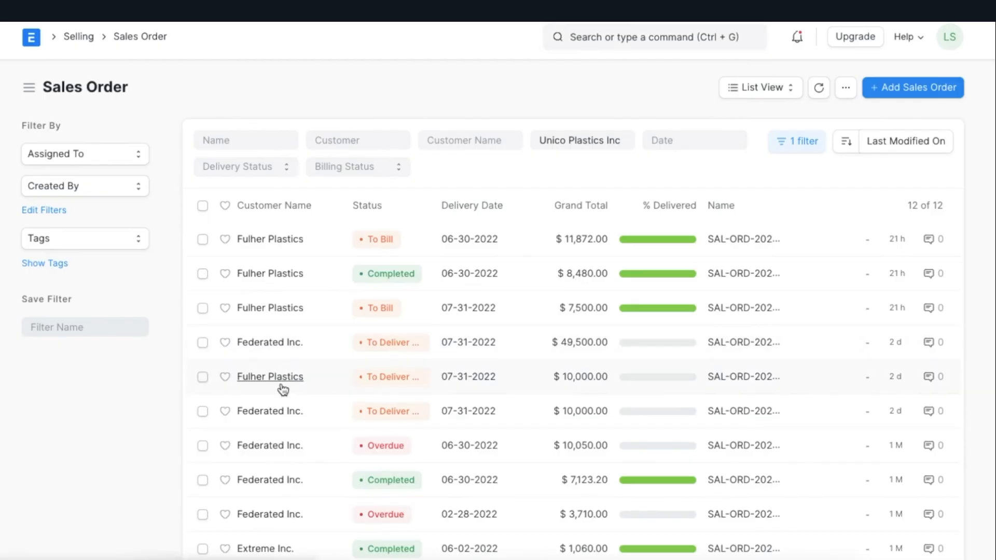
pyautogui.click(270, 377)
pyautogui.click(786, 98)
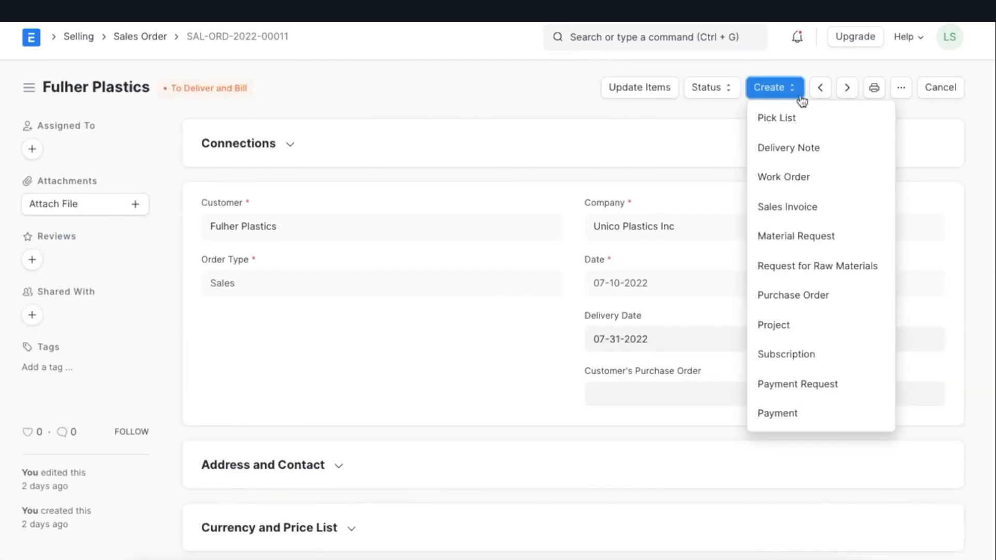
pyautogui.click(816, 121)
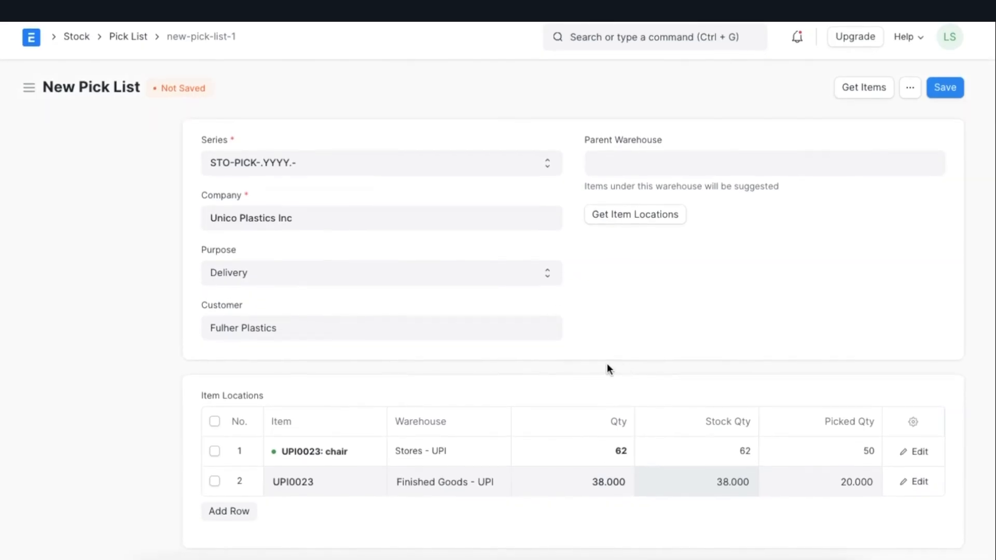
# Review the new pick list's item locations, save and submit it, and expand its Connections section.
pyautogui.scroll(-4, 606, 365)
pyautogui.scroll(3, 606, 364)
pyautogui.click(944, 92)
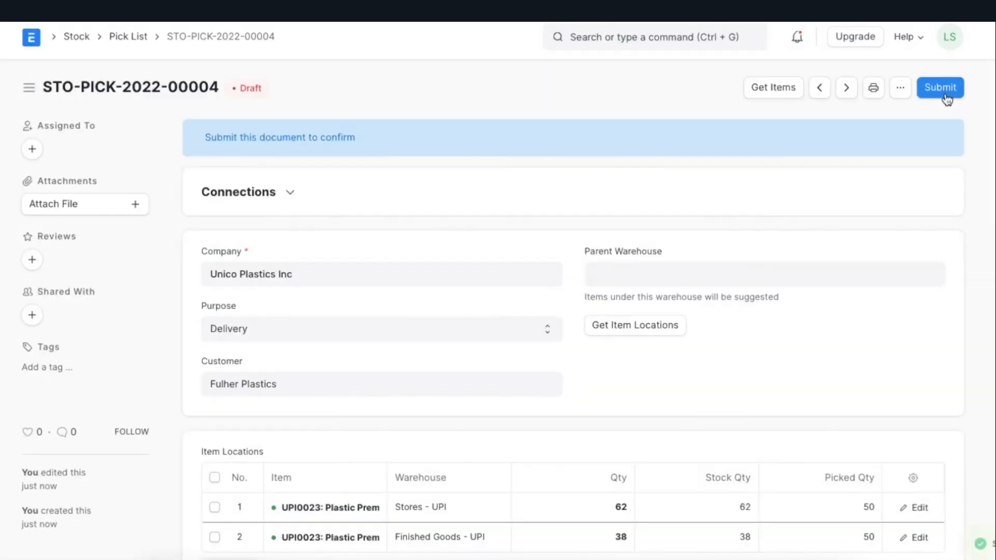
pyautogui.click(944, 92)
pyautogui.click(679, 155)
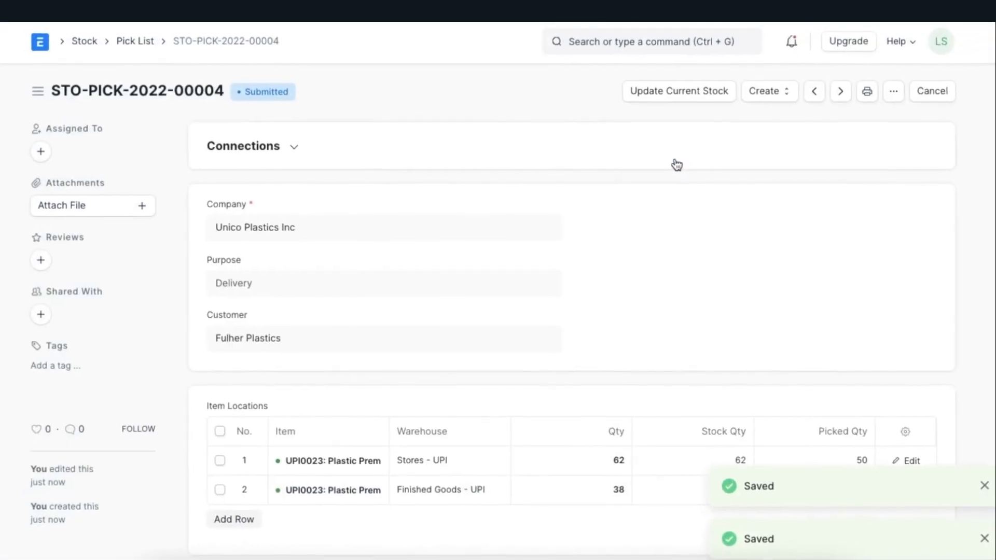
pyautogui.click(290, 144)
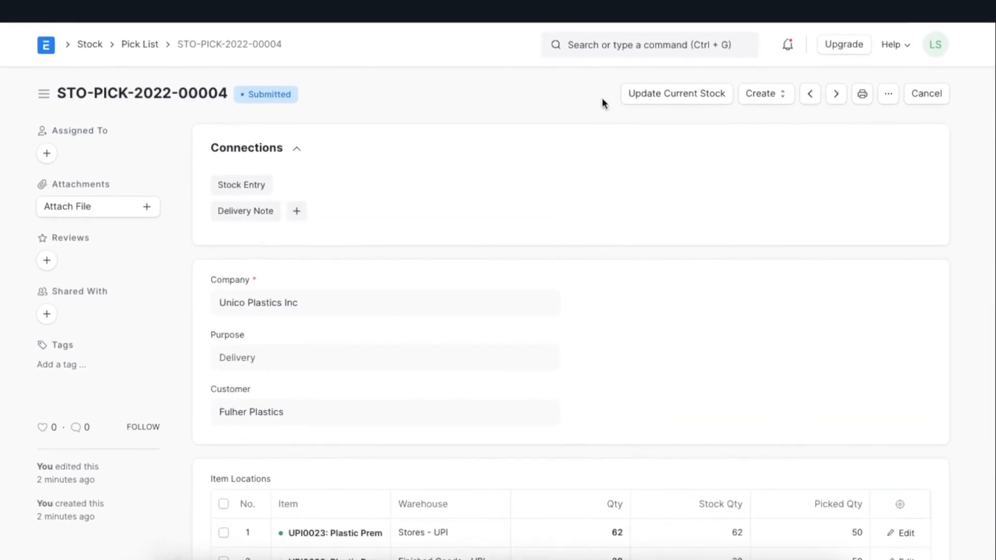
# Open the UPI004 work order from the Work Order list and review its details.
pyautogui.click(605, 45)
pyautogui.write('work or')
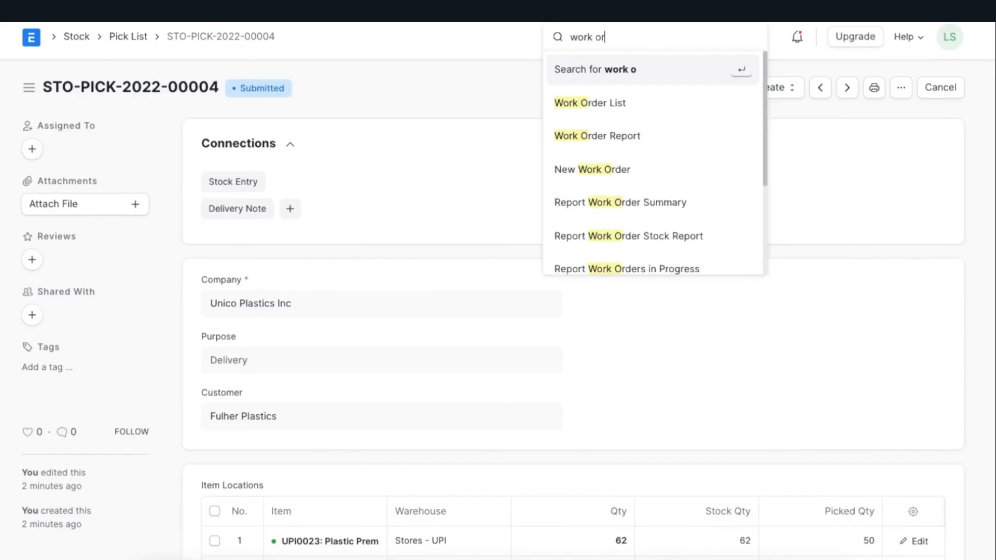
pyautogui.click(673, 100)
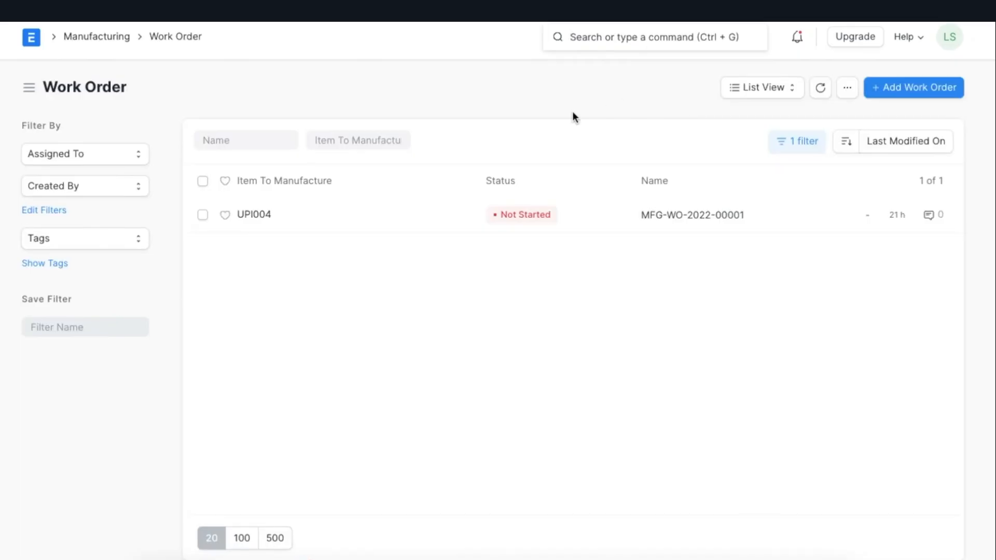
pyautogui.click(251, 220)
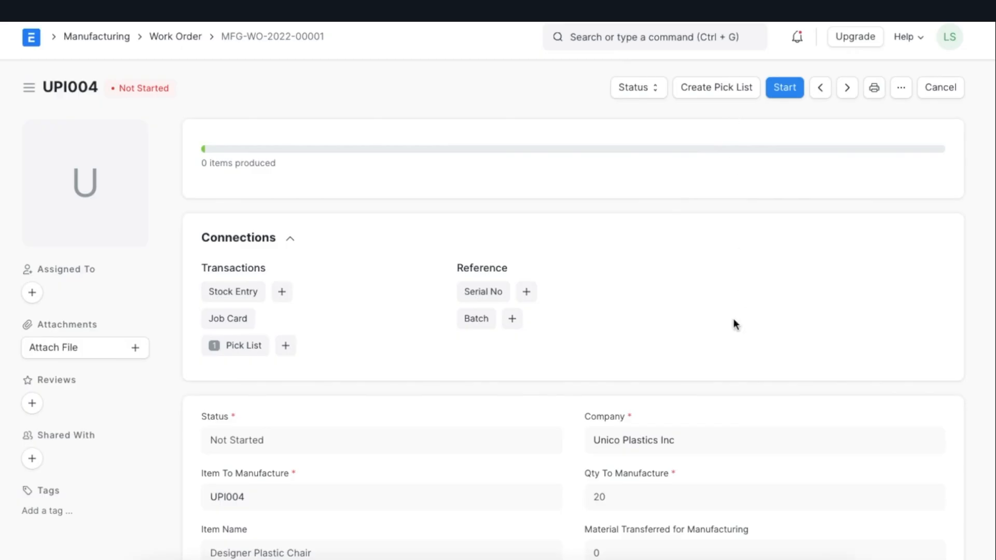
pyautogui.scroll(-6, 733, 321)
pyautogui.scroll(6, 733, 319)
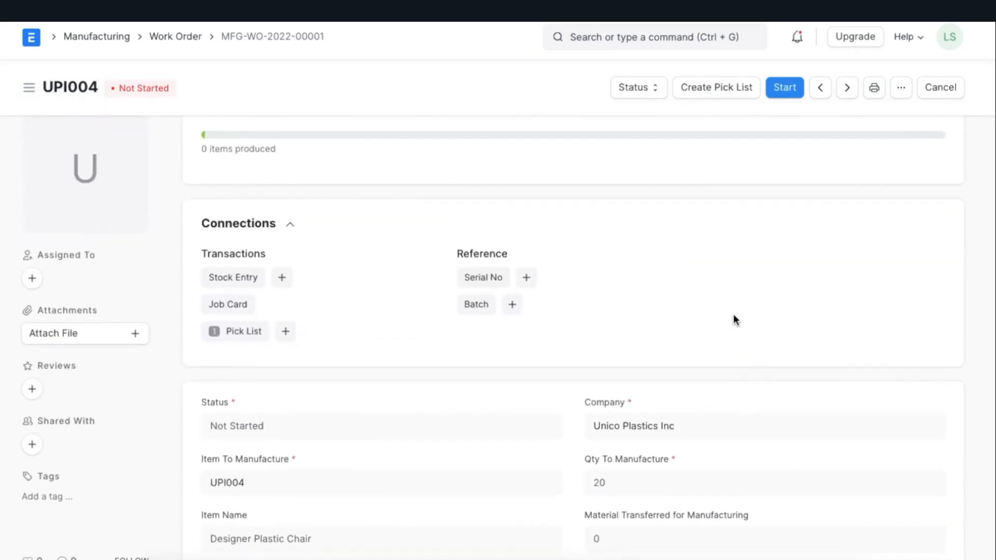
# Create a pick list from the work order for a material transfer quantity of 10 and check its item locations.
pyautogui.click(723, 92)
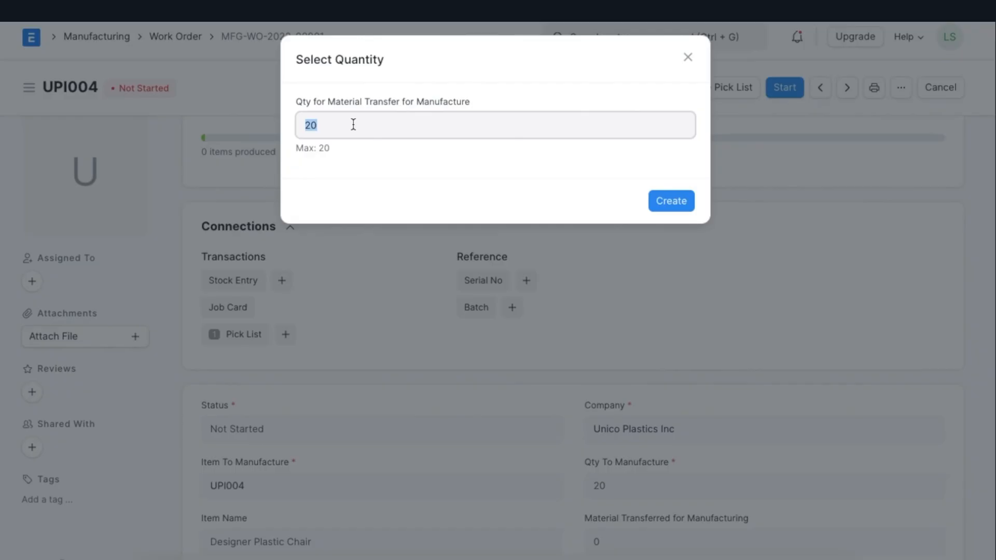
pyautogui.write('10')
pyautogui.click(670, 201)
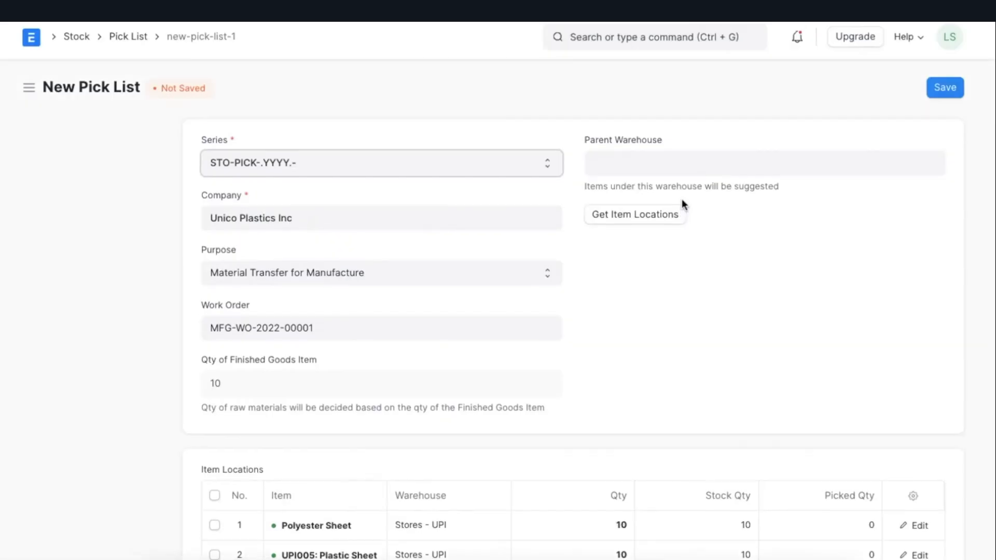
pyautogui.scroll(-2, 642, 338)
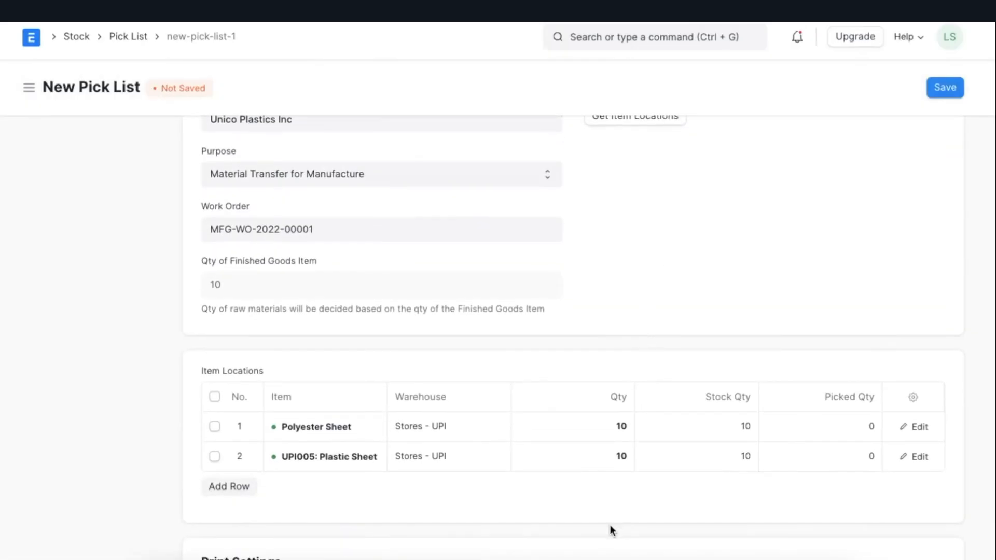
pyautogui.scroll(2, 704, 516)
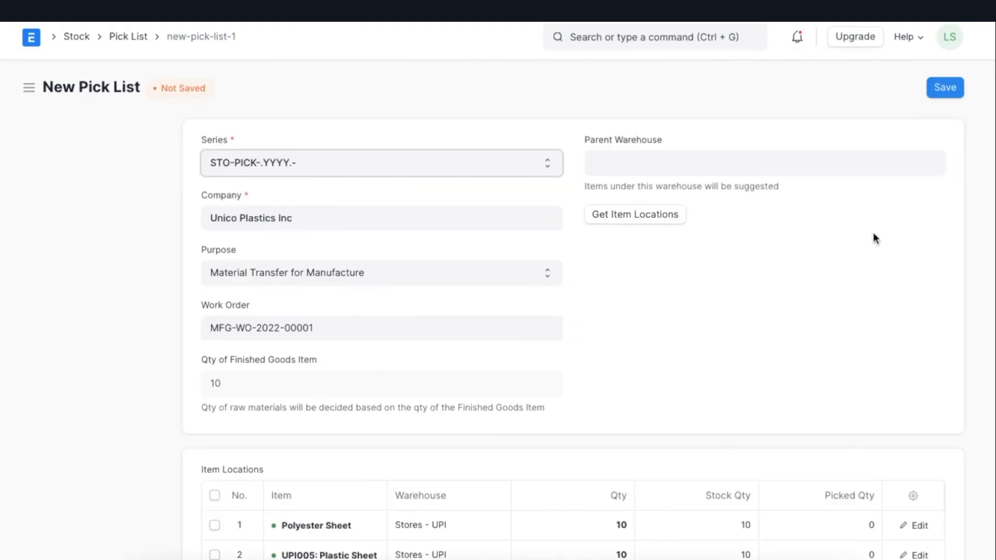
# Save the material transfer pick list and submit it permanently.
pyautogui.click(948, 88)
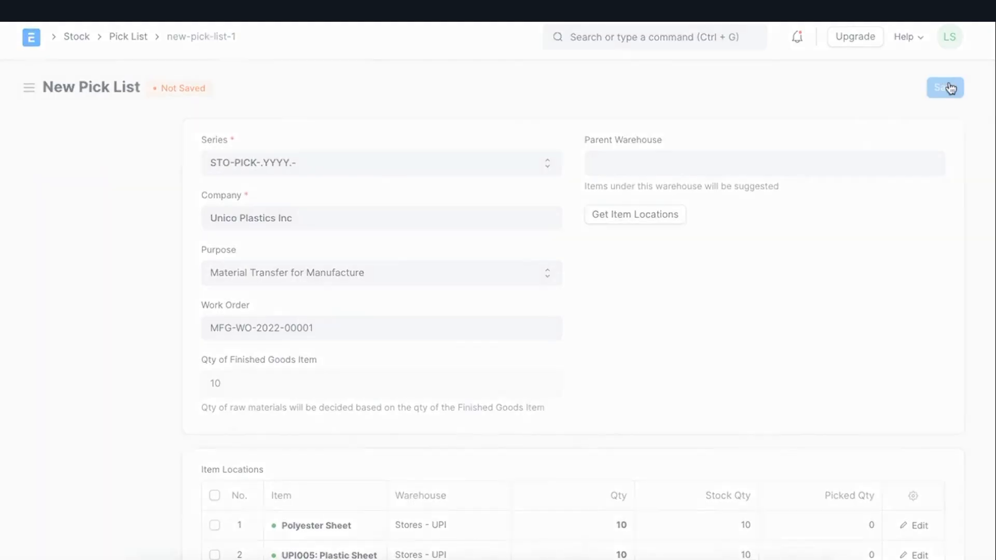
pyautogui.click(931, 89)
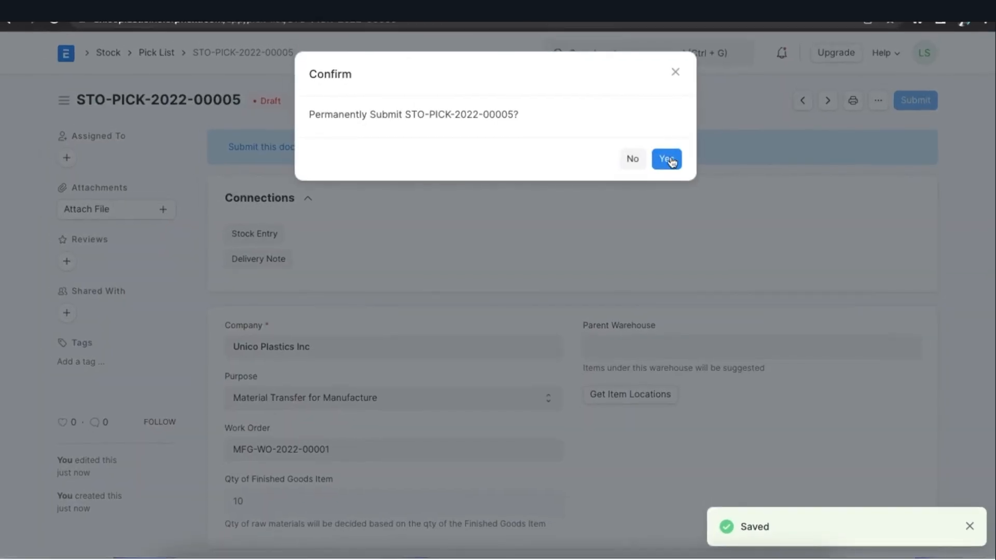
pyautogui.click(668, 159)
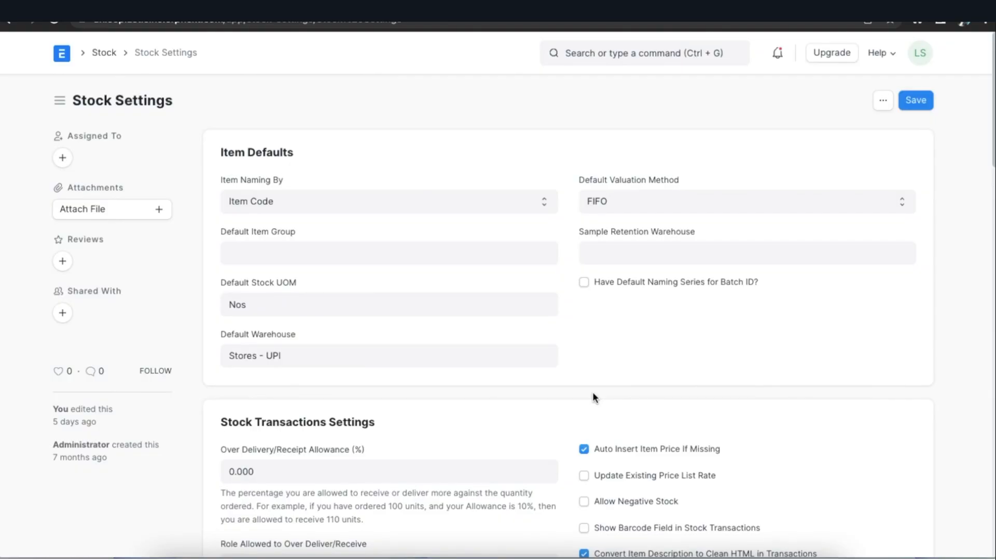
# Enable Notify by Email on Creation of Automatic Material Request in Stock Settings and save the settings.
pyautogui.scroll(-2, 593, 395)
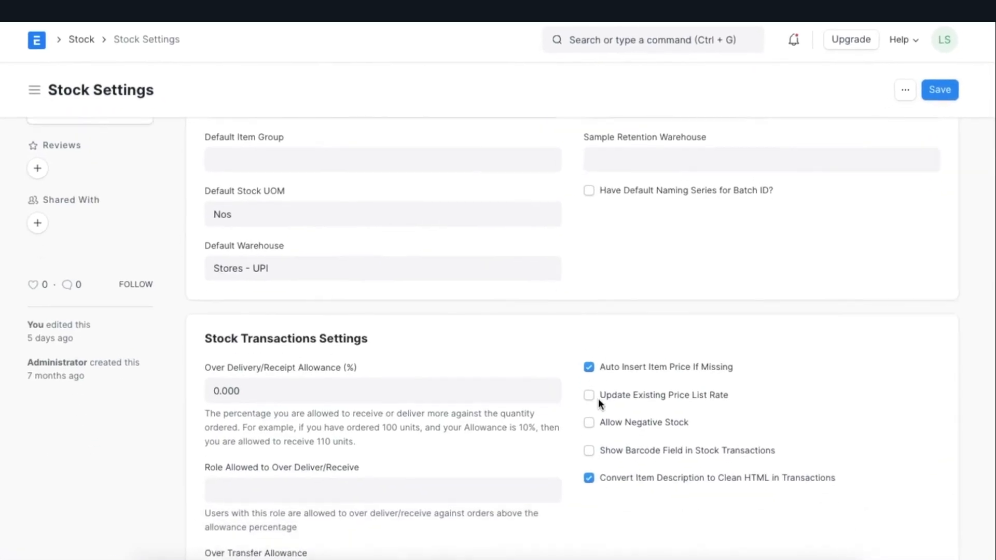
pyautogui.scroll(-5, 599, 398)
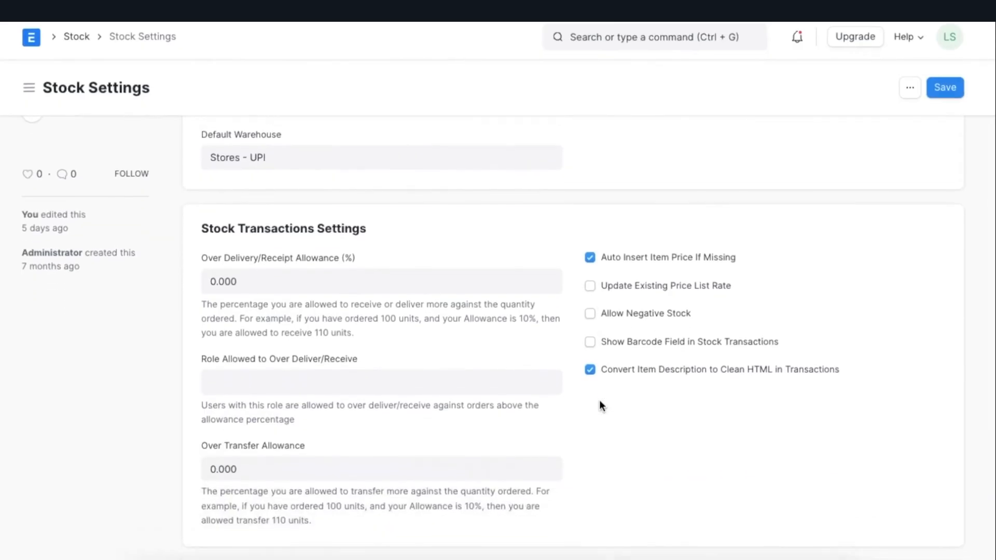
pyautogui.scroll(-10, 601, 405)
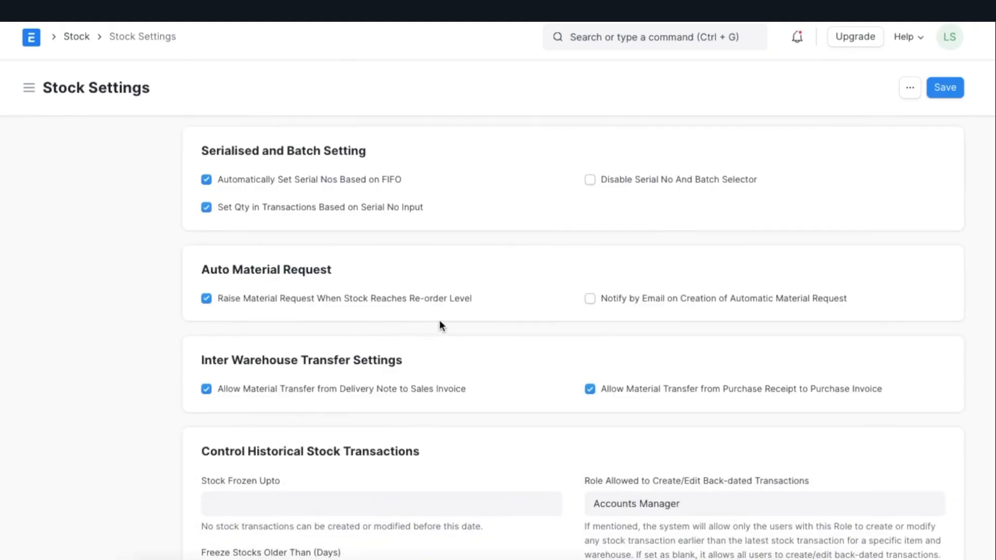
pyautogui.click(591, 298)
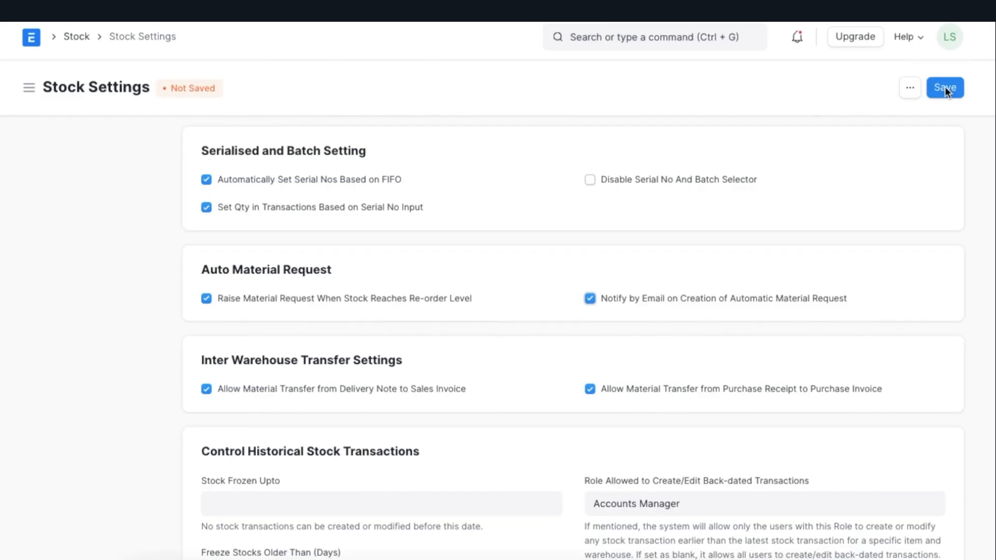
pyautogui.click(944, 89)
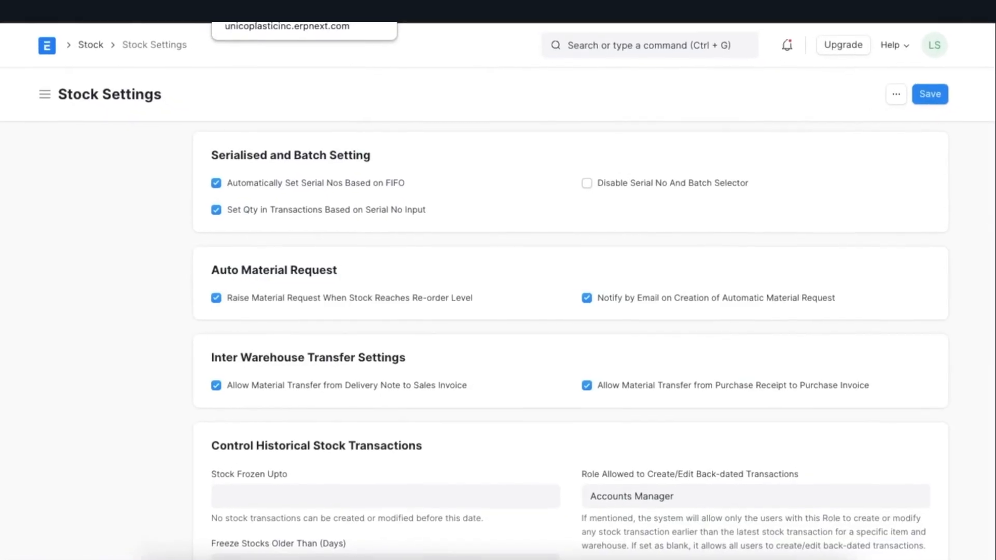
# Open the Plastic Chair item from the Item list and expand its Auto re-order section.
pyautogui.click(433, 6)
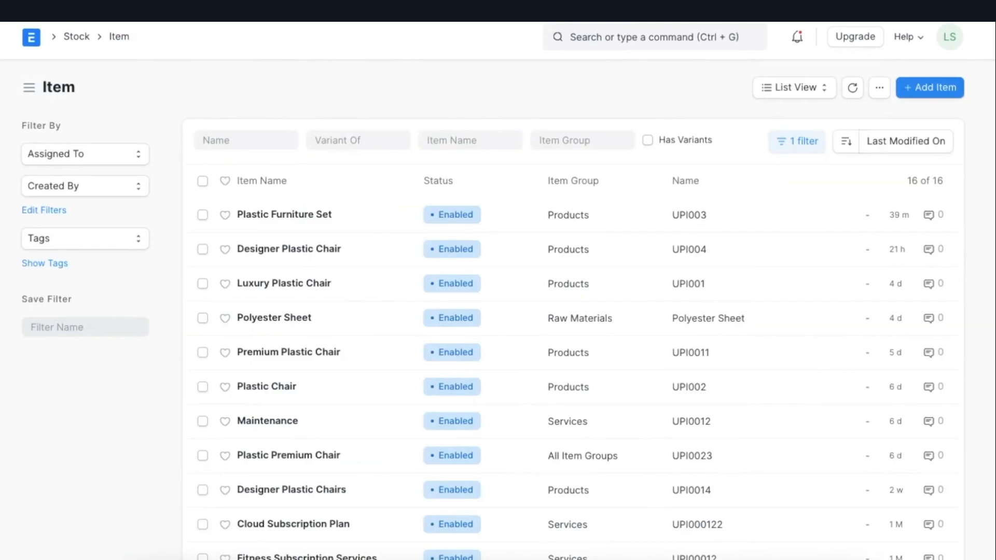
pyautogui.click(280, 389)
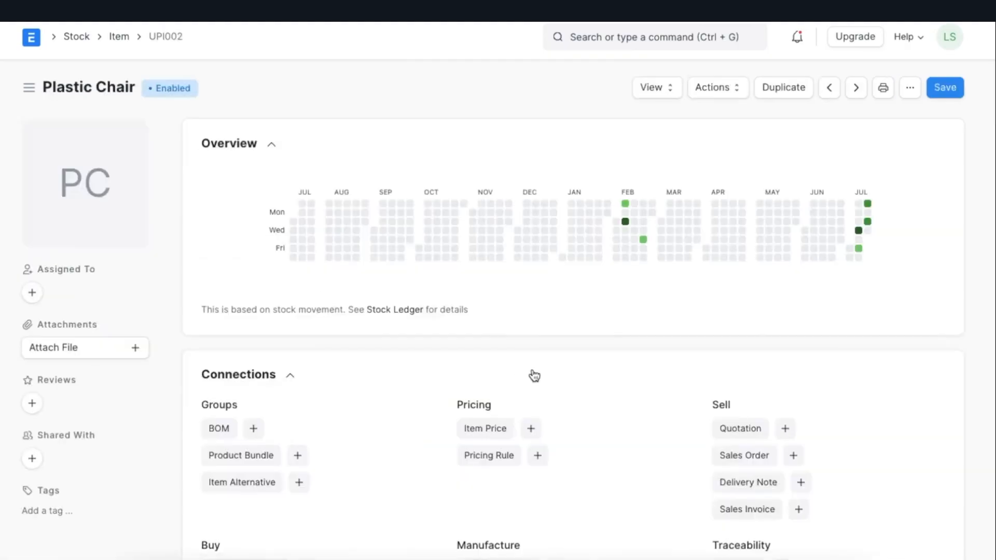
pyautogui.scroll(-1, 534, 375)
pyautogui.scroll(-20, 534, 375)
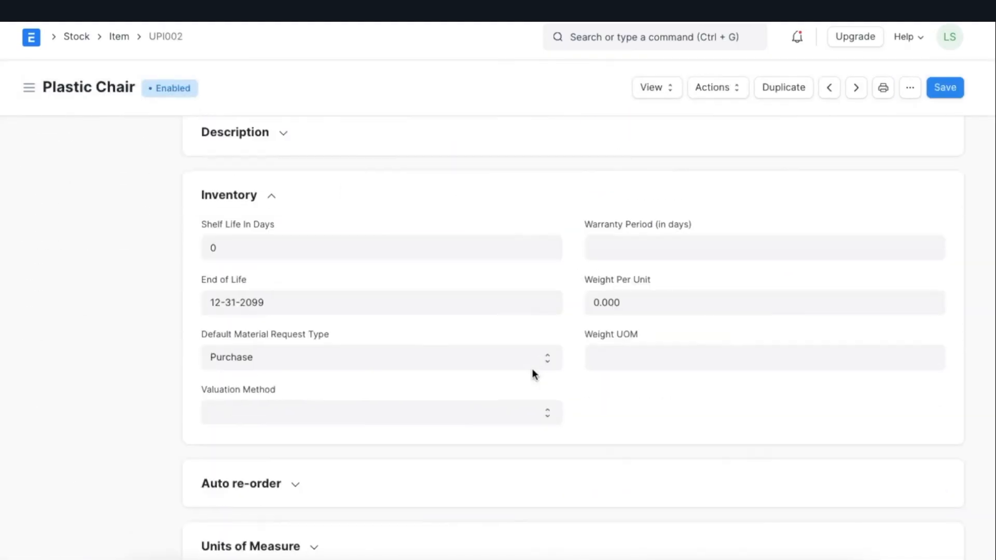
pyautogui.click(301, 281)
pyautogui.scroll(-2, 300, 284)
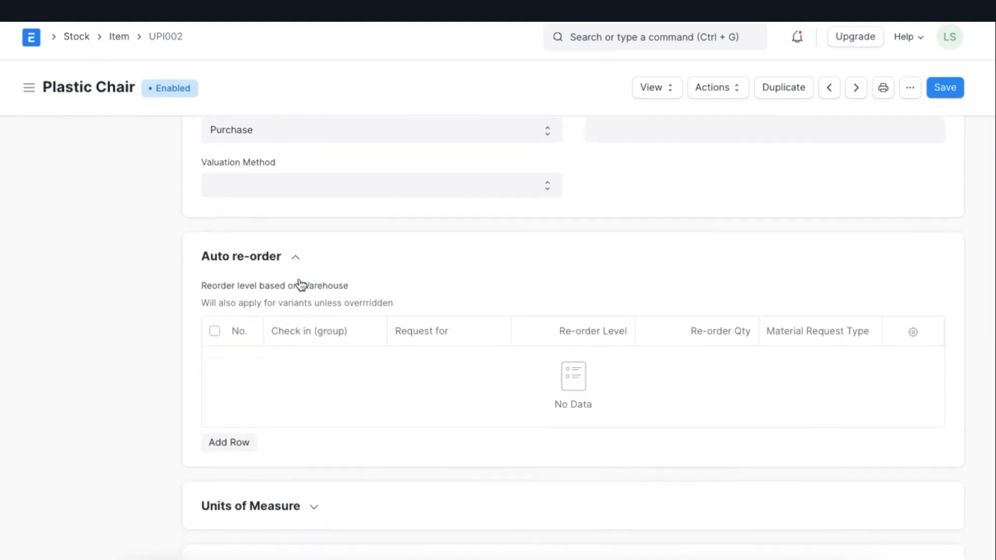
pyautogui.scroll(-1, 301, 285)
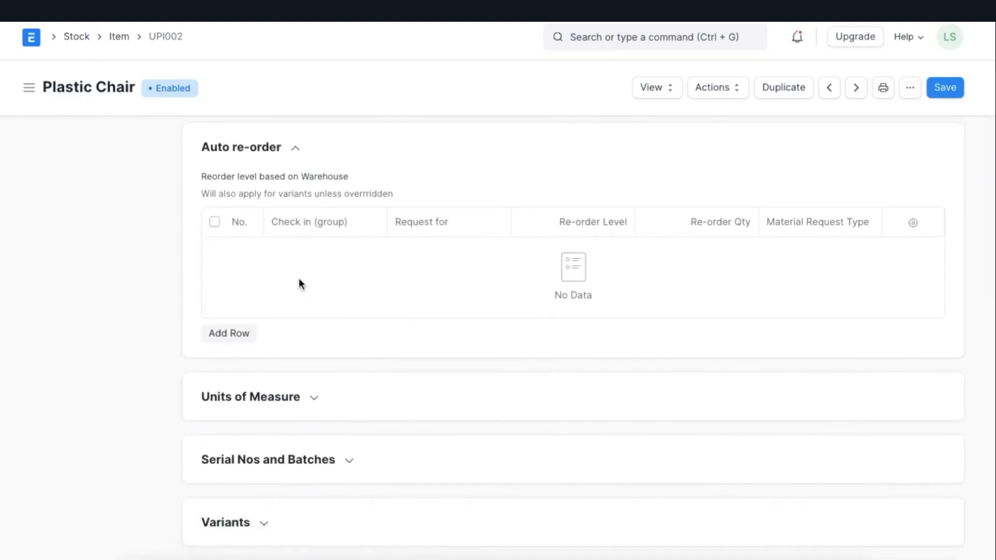
# Add an auto re-order row that checks in All Warehouses - UPI and requests for Stores - UPI.
pyautogui.click(230, 333)
pyautogui.scroll(-2, 234, 340)
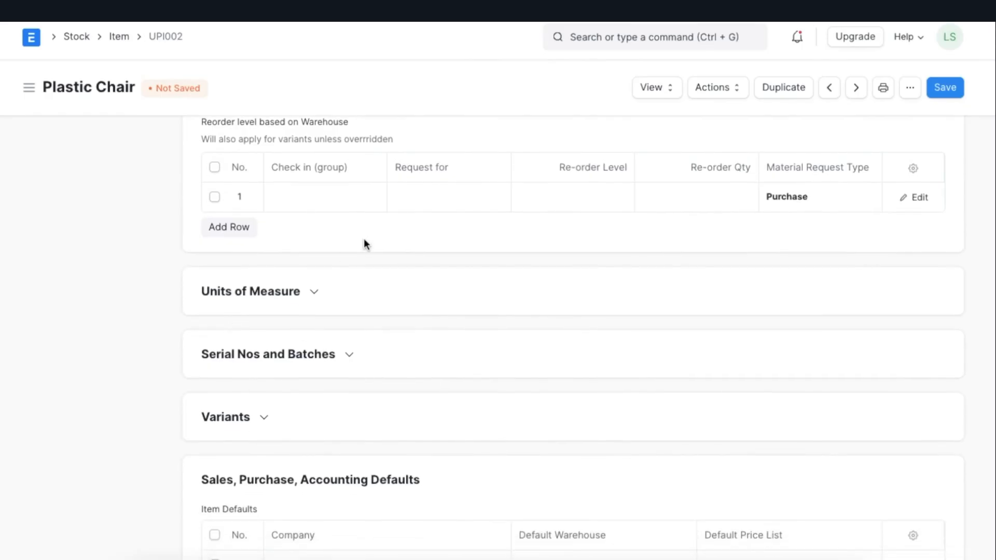
pyautogui.scroll(1, 364, 240)
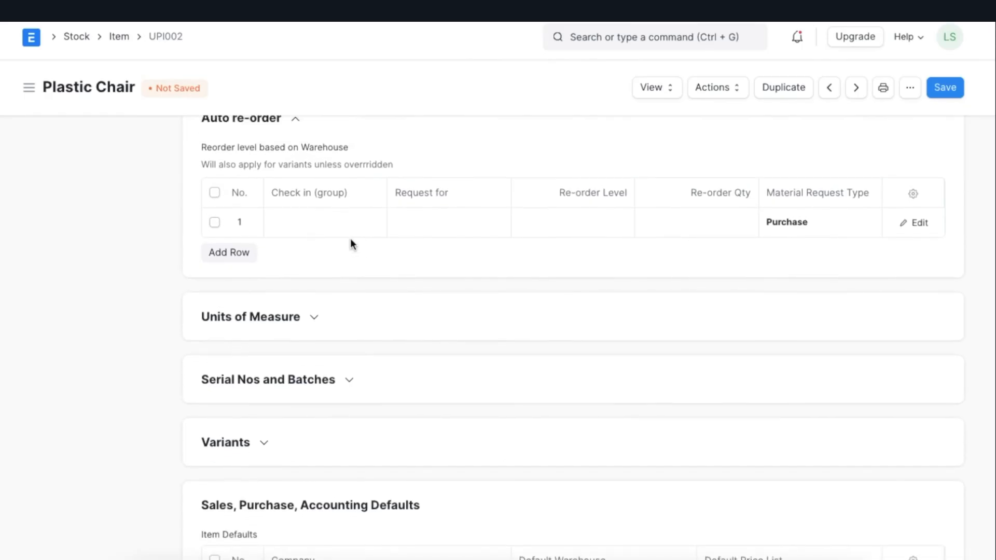
pyautogui.click(331, 227)
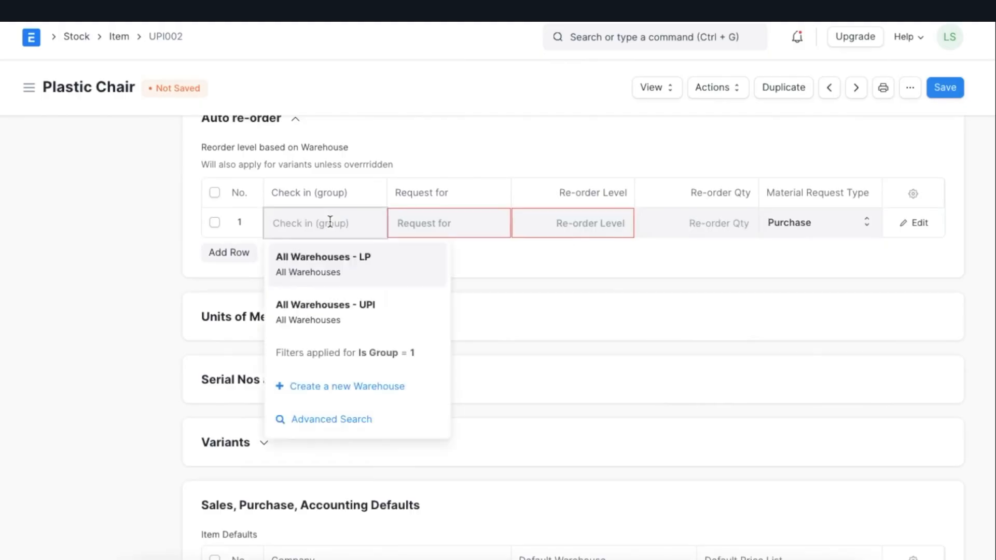
pyautogui.click(349, 317)
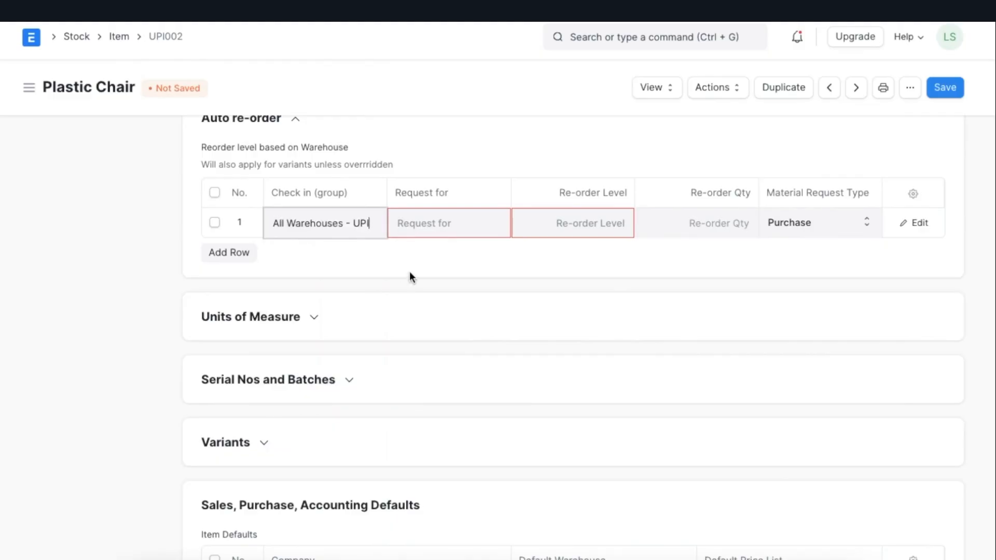
pyautogui.click(432, 223)
pyautogui.write('st')
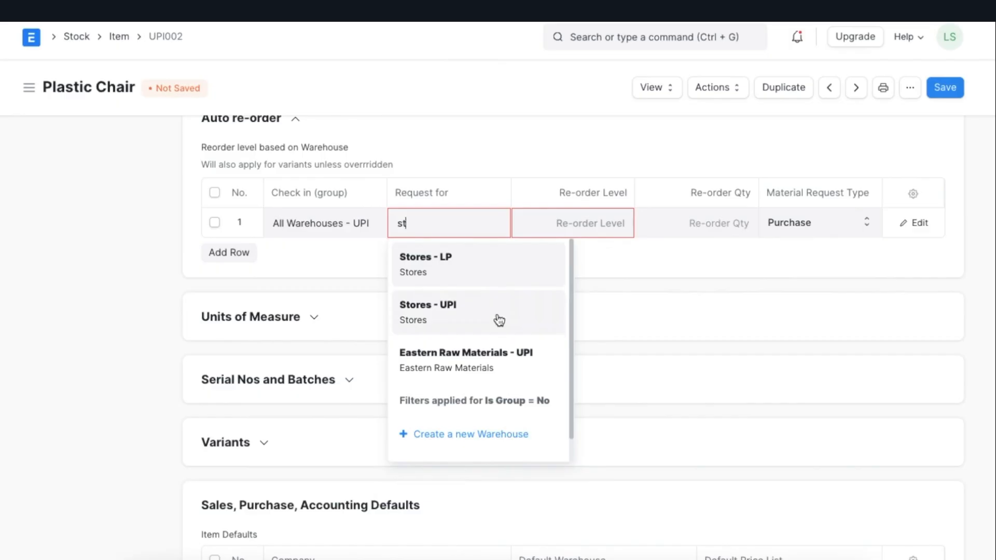
pyautogui.click(499, 320)
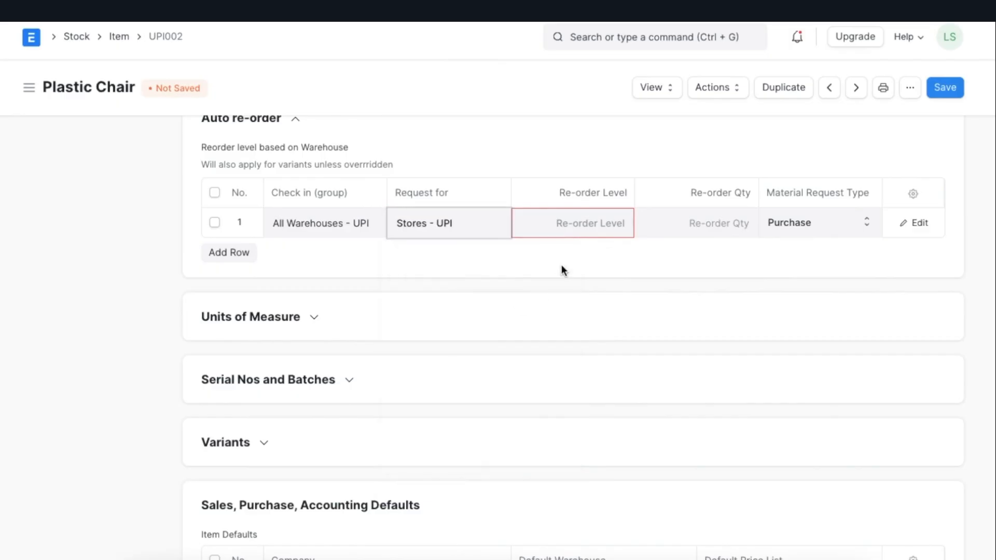
# Set the re-order level of the new row to 50.
pyautogui.click(553, 223)
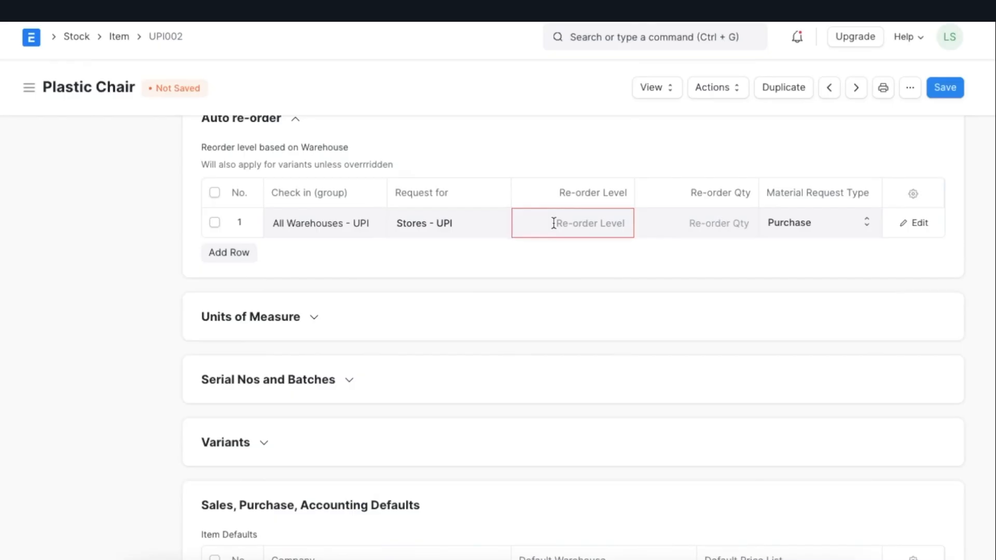
pyautogui.write('50')
pyautogui.click(626, 264)
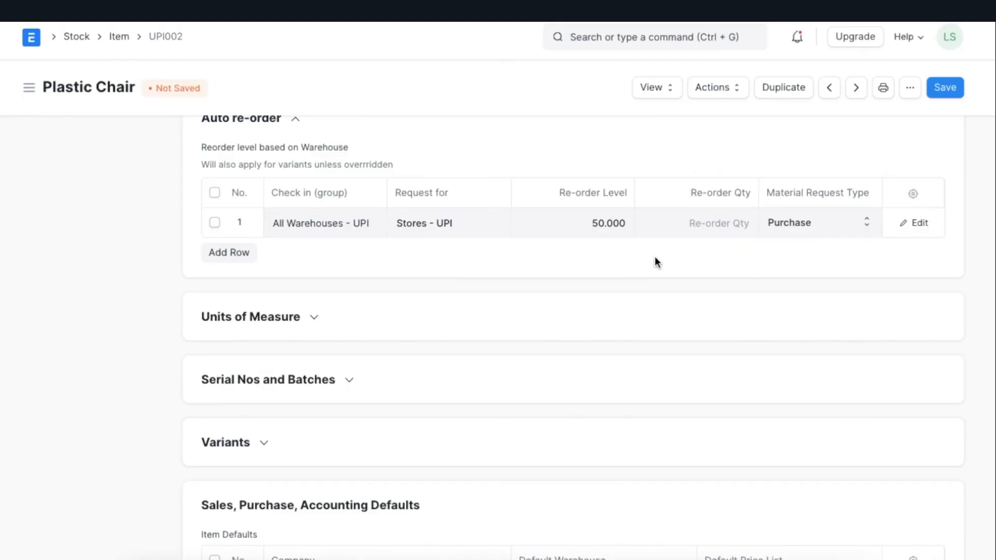
pyautogui.click(682, 222)
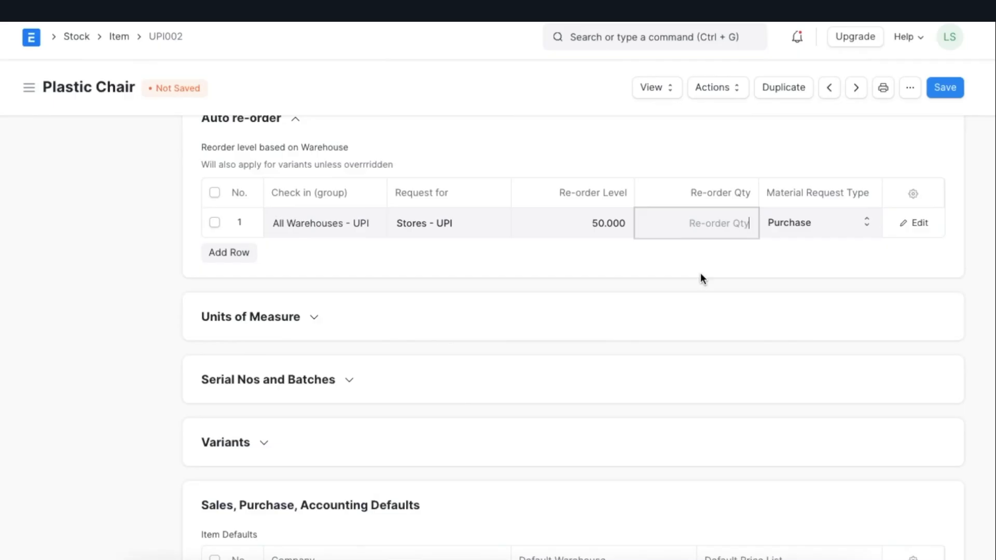
# Change the row's re-order level to 200 and enter a re-order quantity of 350.
pyautogui.scroll(2, 642, 386)
pyautogui.click(603, 324)
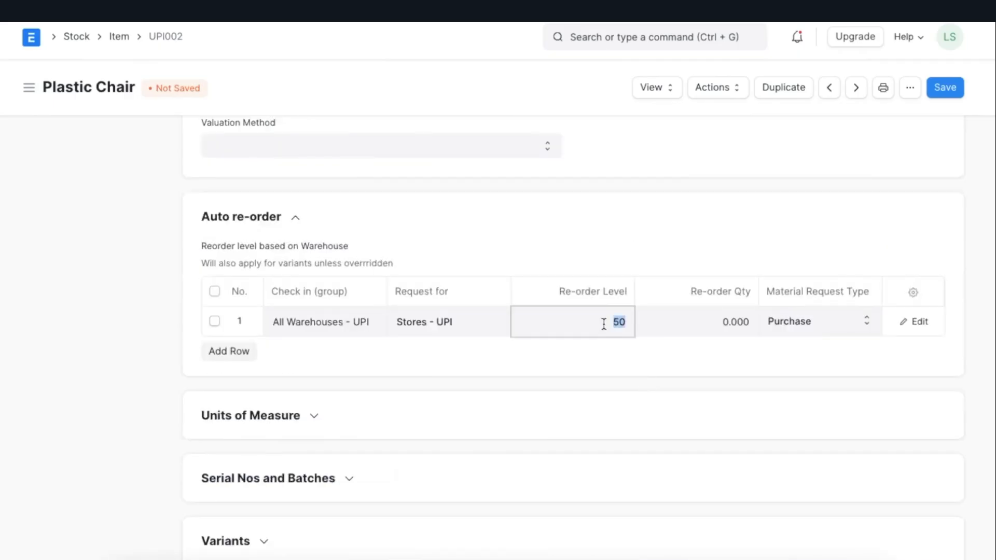
pyautogui.write('200')
pyautogui.click(699, 323)
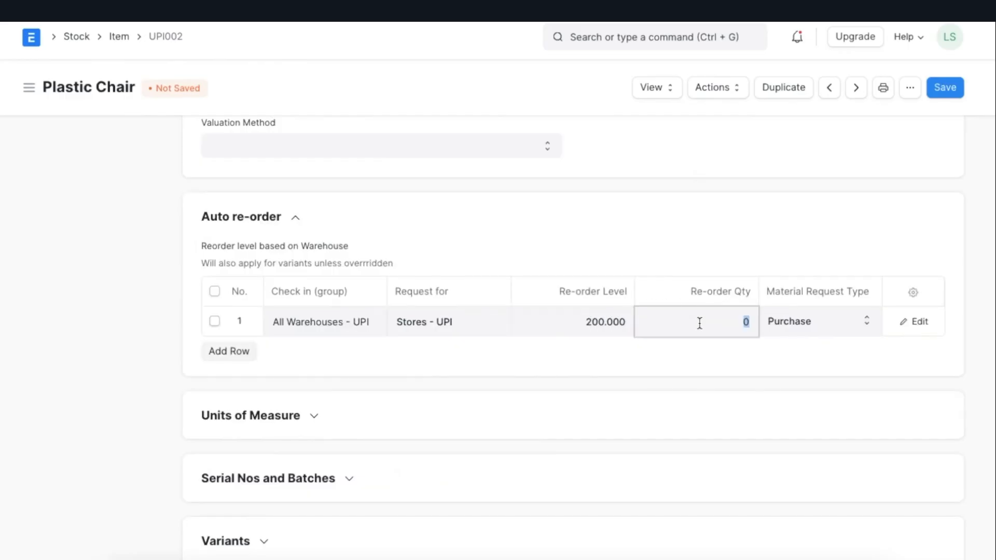
pyautogui.write('350')
pyautogui.click(726, 383)
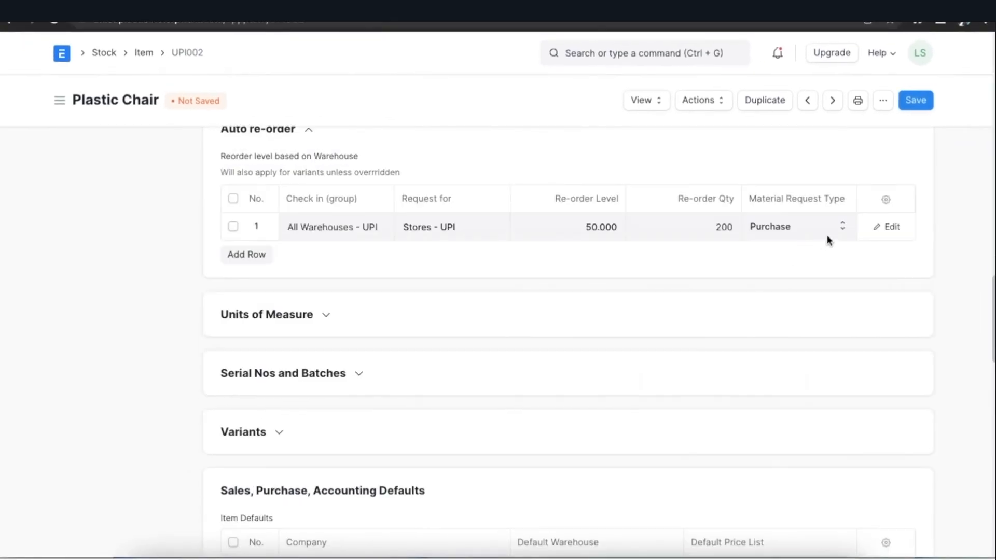
# Keep Purchase as the re-order row's material request type and save the Plastic Chair item.
pyautogui.click(841, 226)
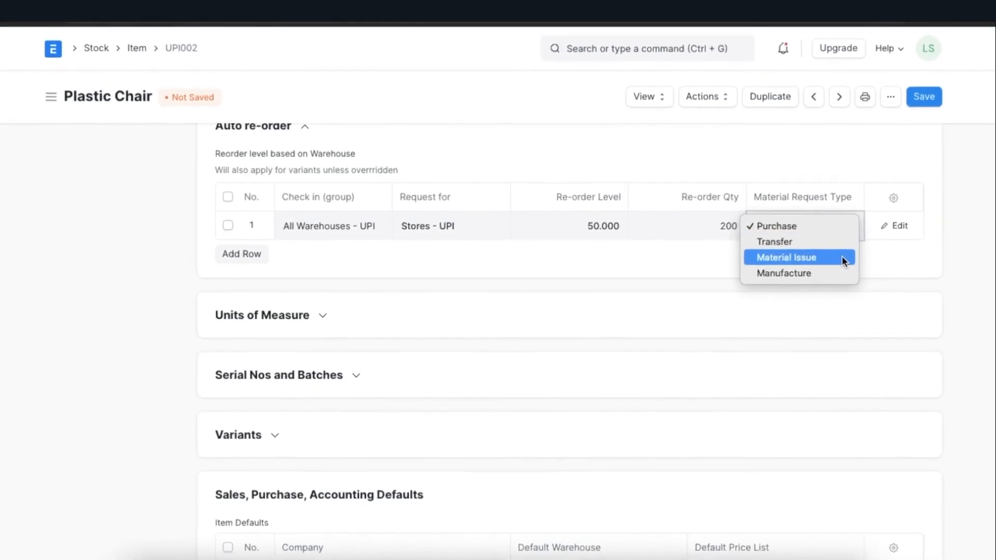
pyautogui.click(849, 175)
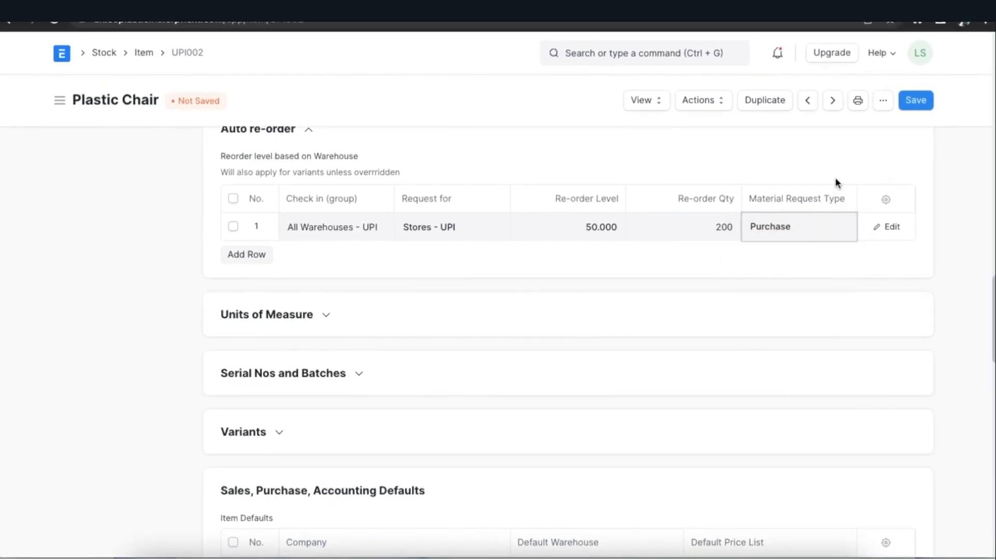
pyautogui.click(917, 101)
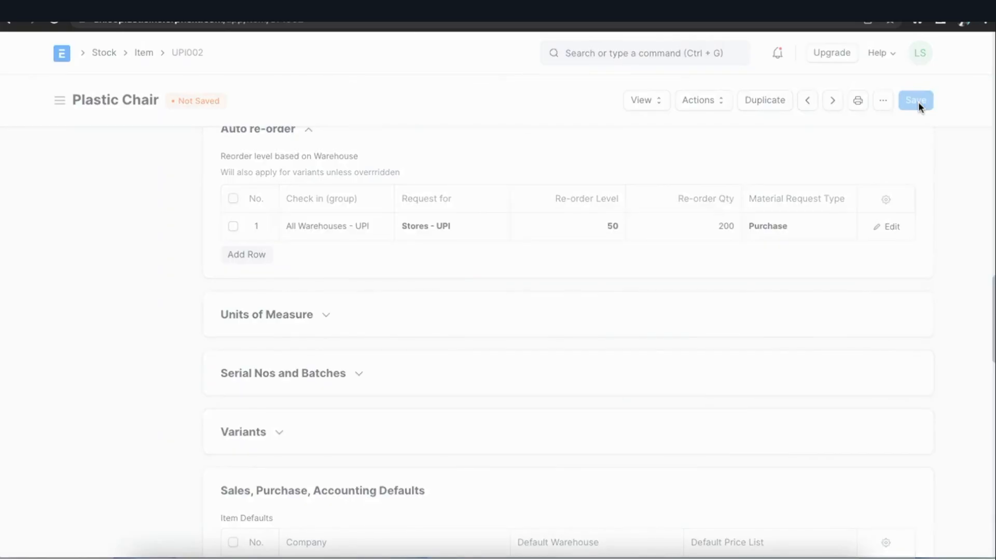
pyautogui.scroll(10, 633, 309)
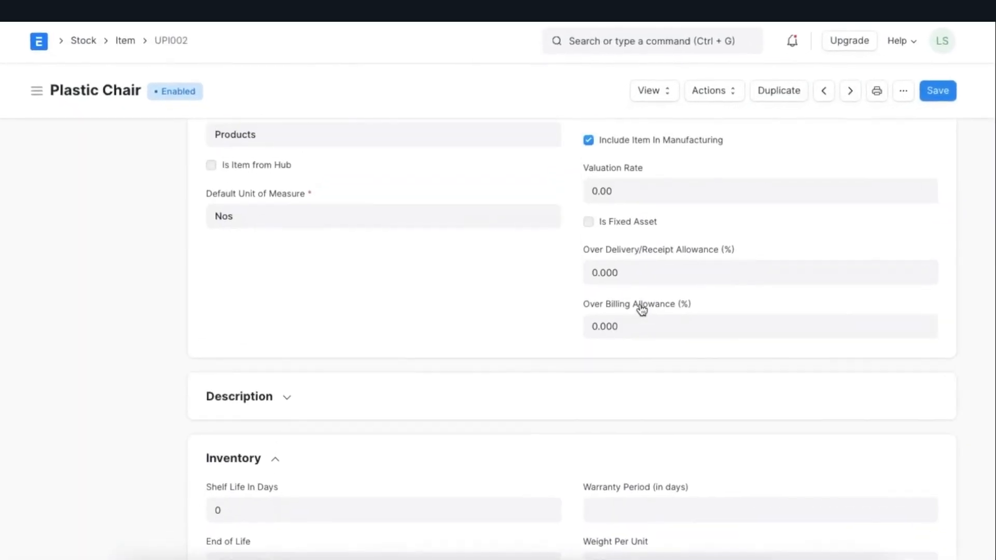
pyautogui.scroll(10, 642, 309)
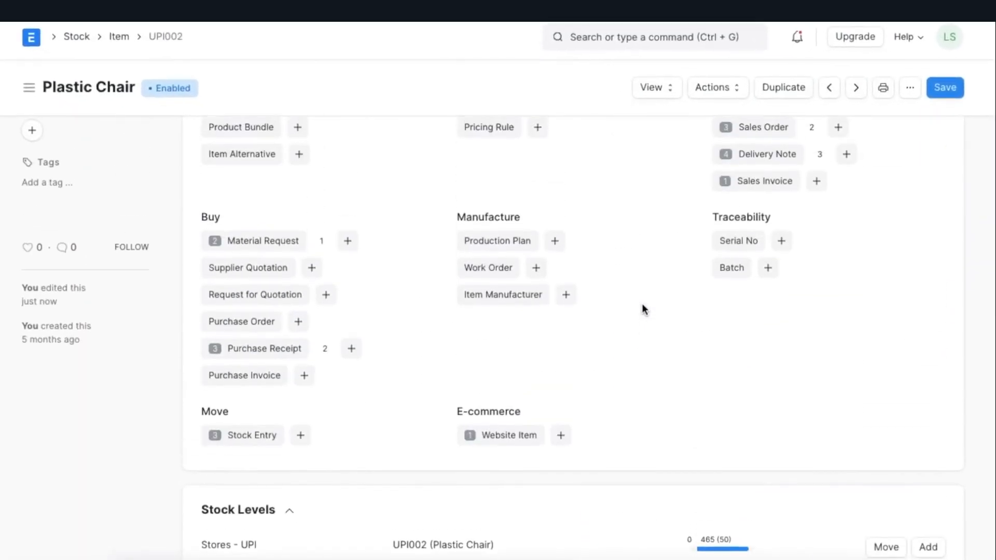
pyautogui.scroll(6, 642, 306)
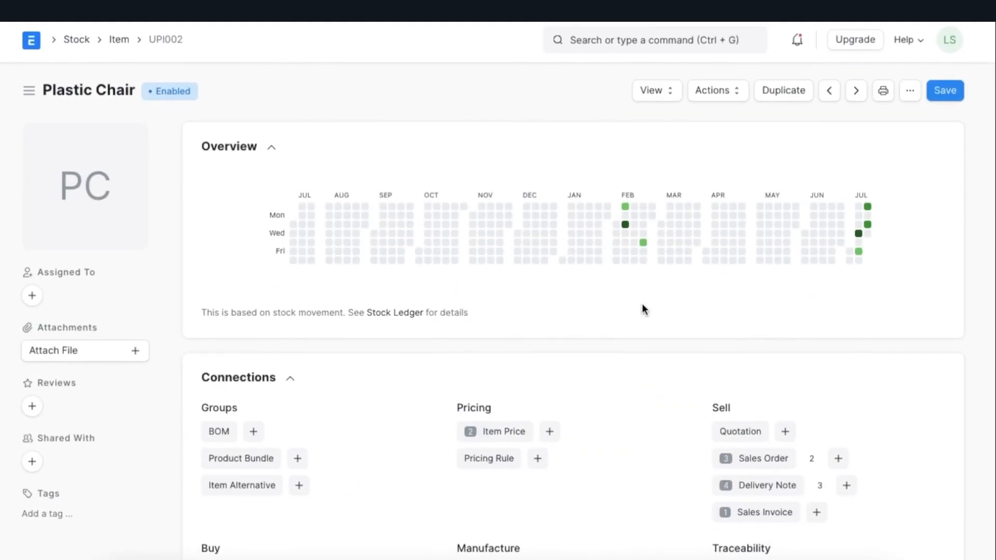